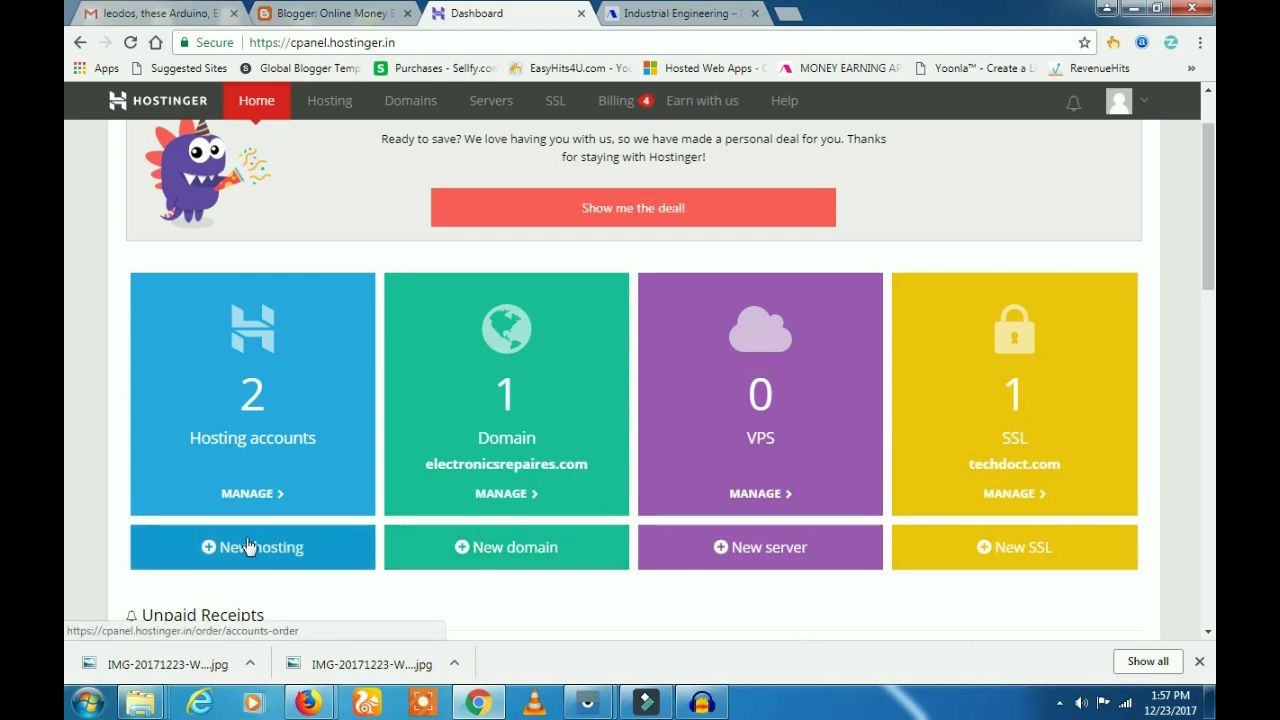
Check the Domains page, then return to the Hosting list showing techdoct.com and appreviwes.com
click(247, 499)
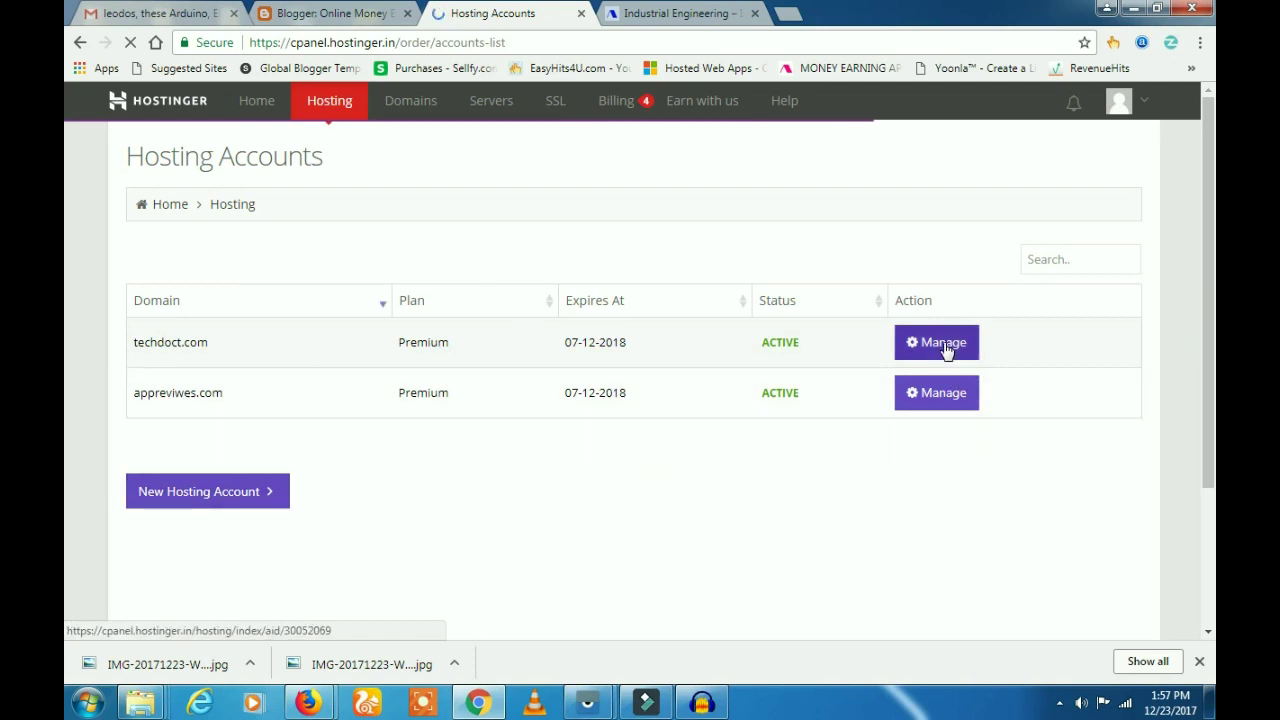
click(1095, 360)
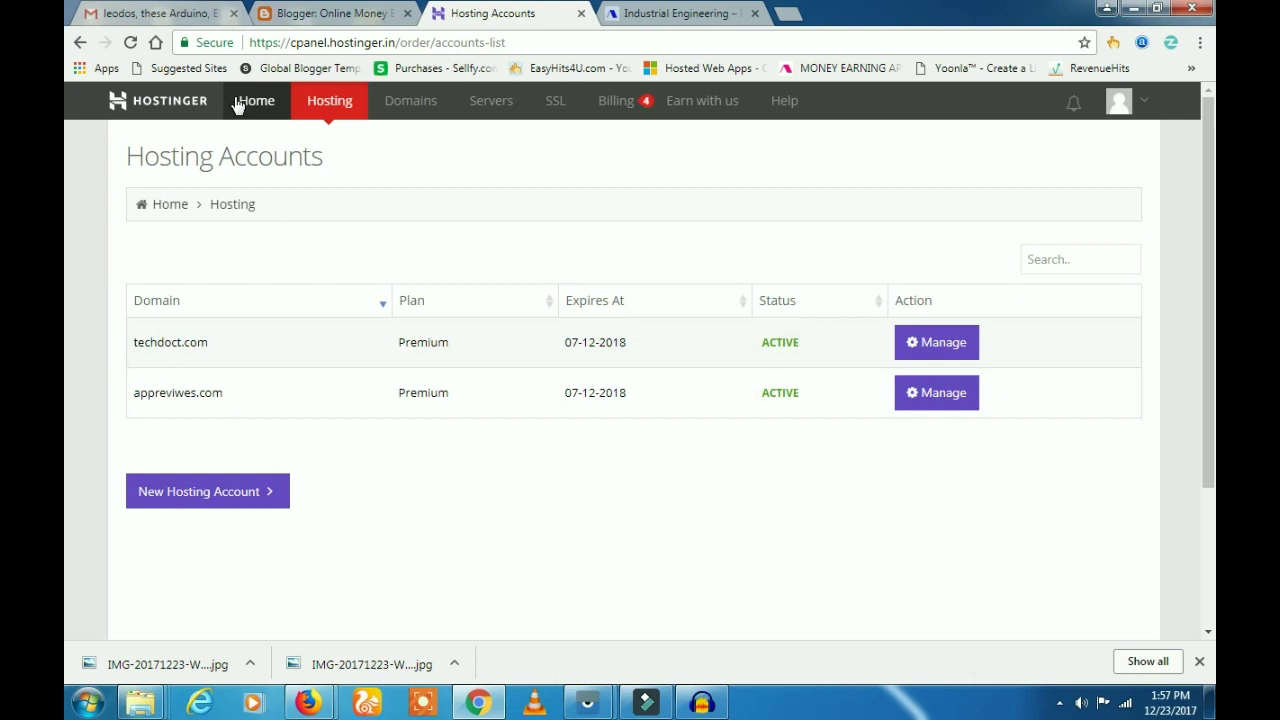
click(400, 102)
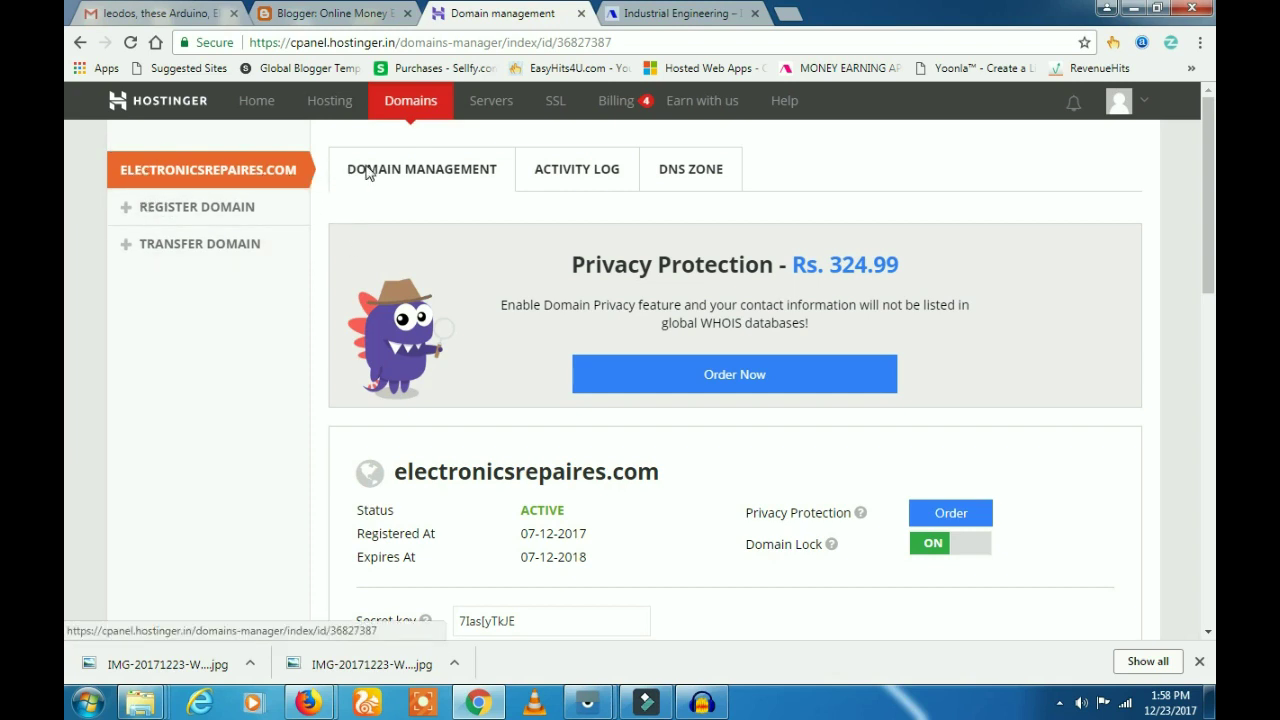
click(325, 113)
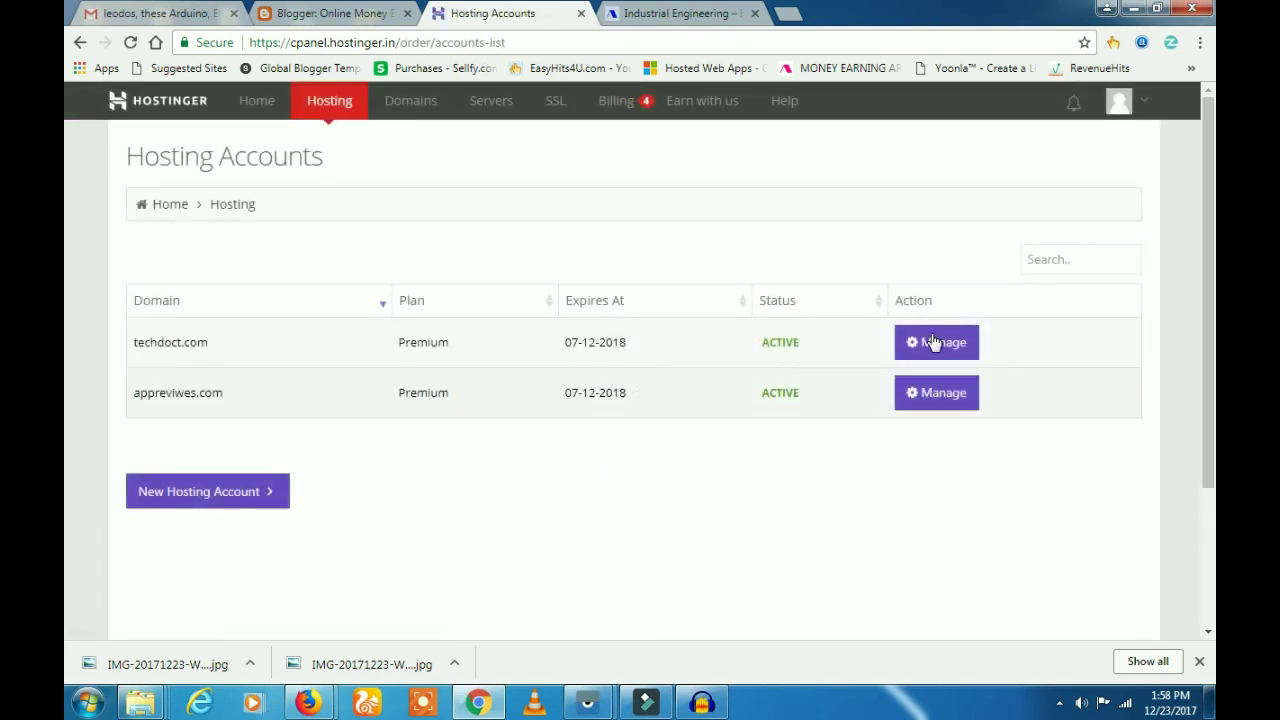
Open the Add Website form from the techdoct.com dashboard, with appreviwes.com listed as an add-on domain
click(938, 346)
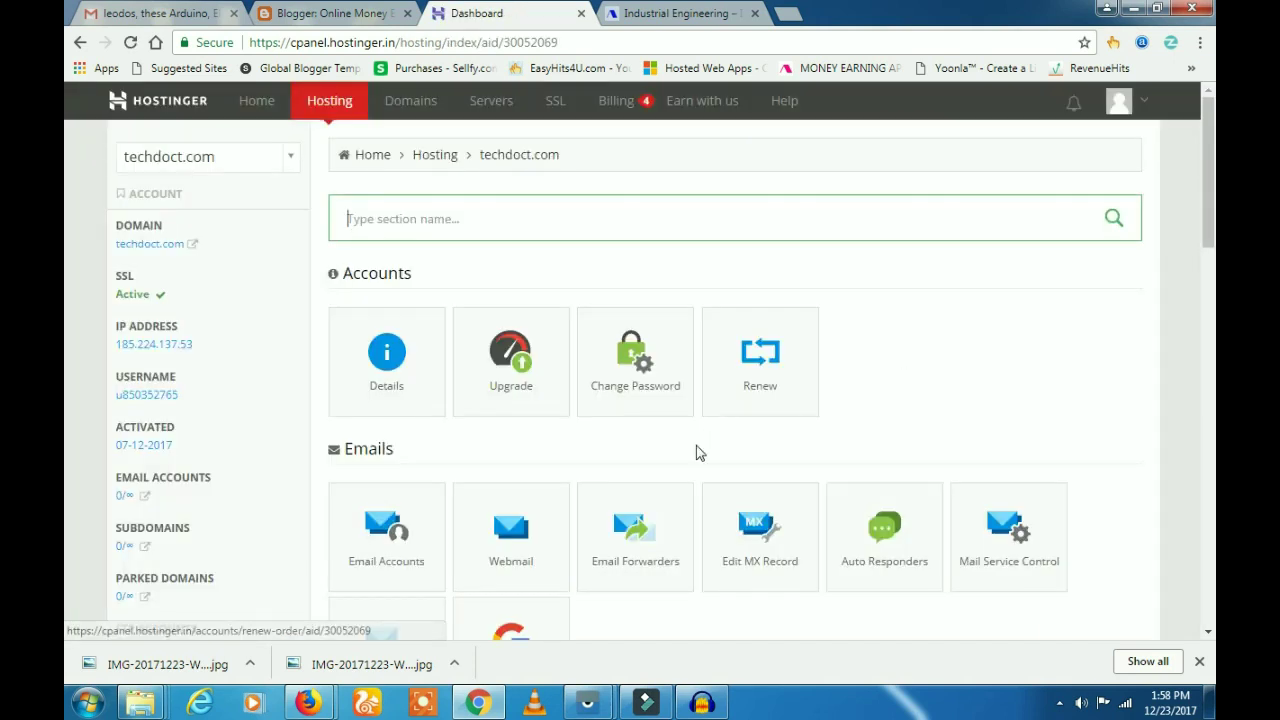
scroll(452, 290, down, 5)
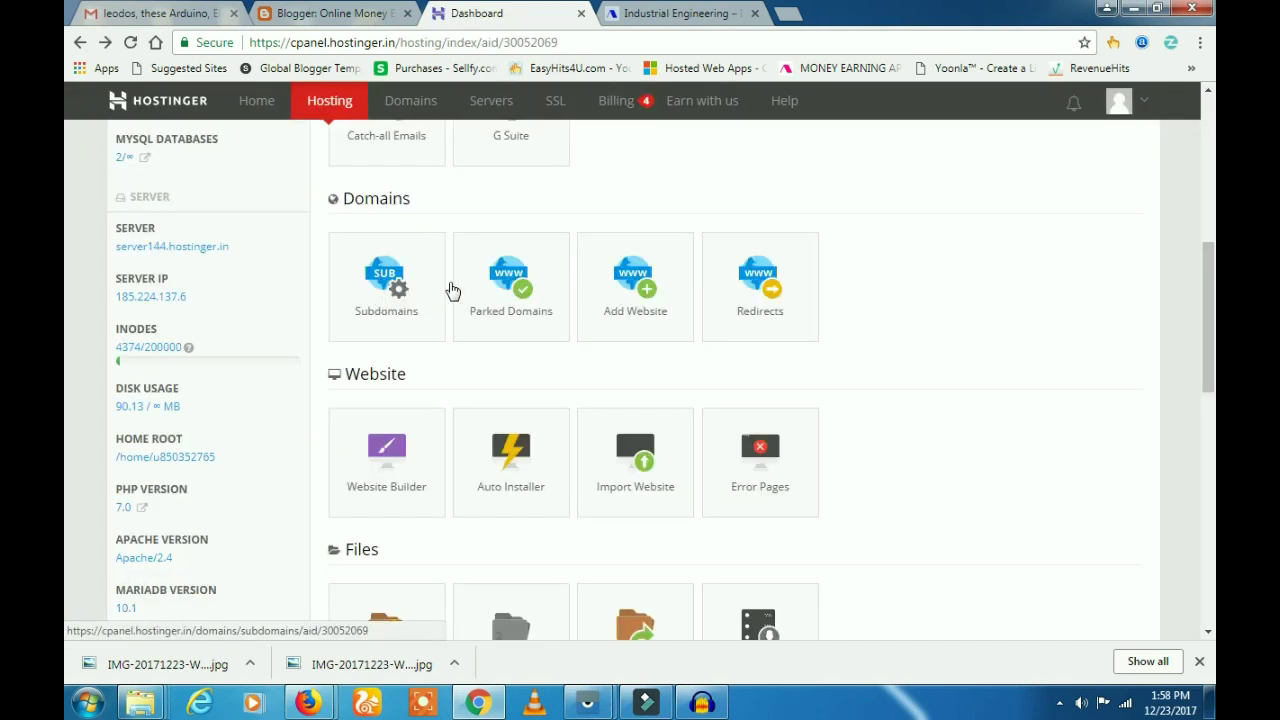
click(621, 289)
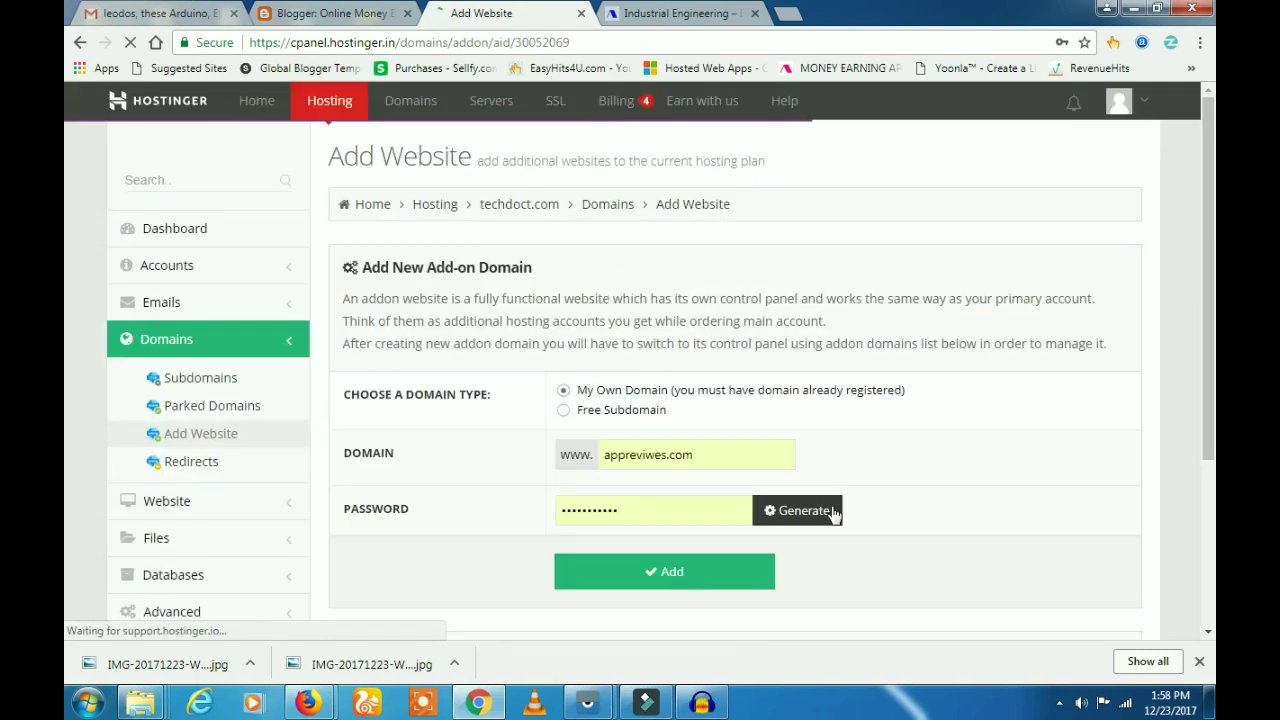
scroll(925, 496, down, 2)
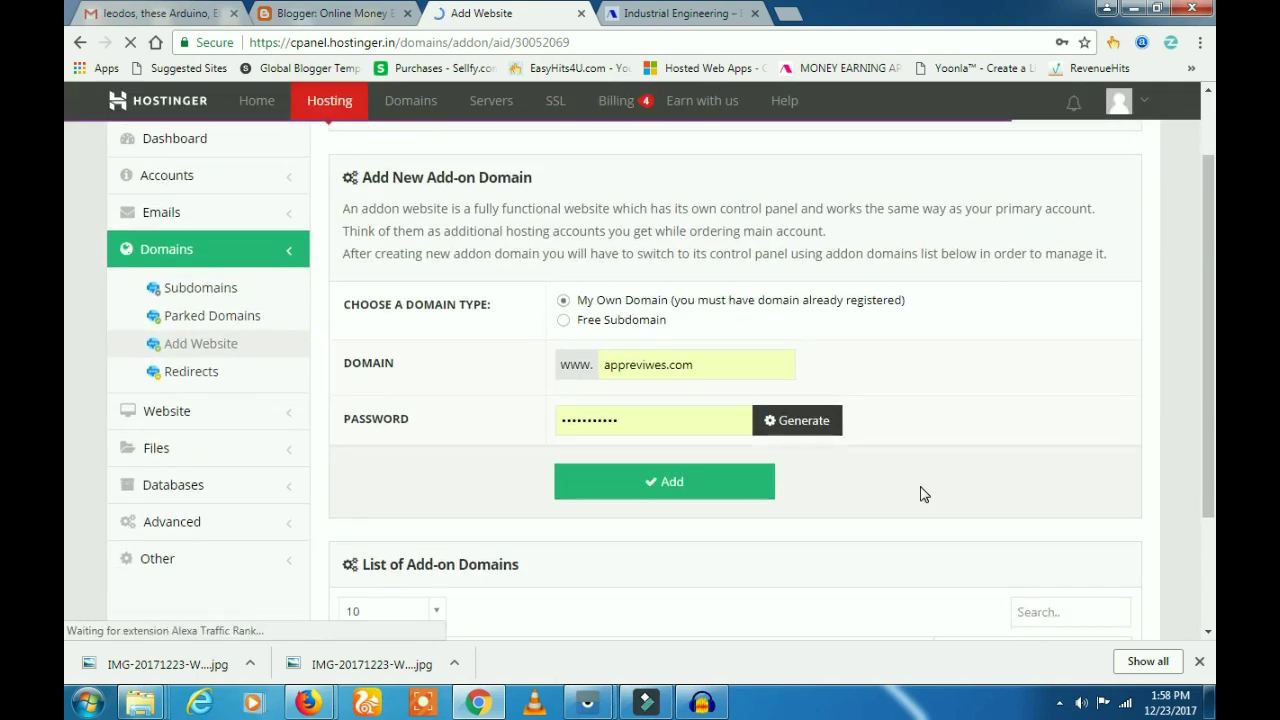
scroll(925, 495, down, 2)
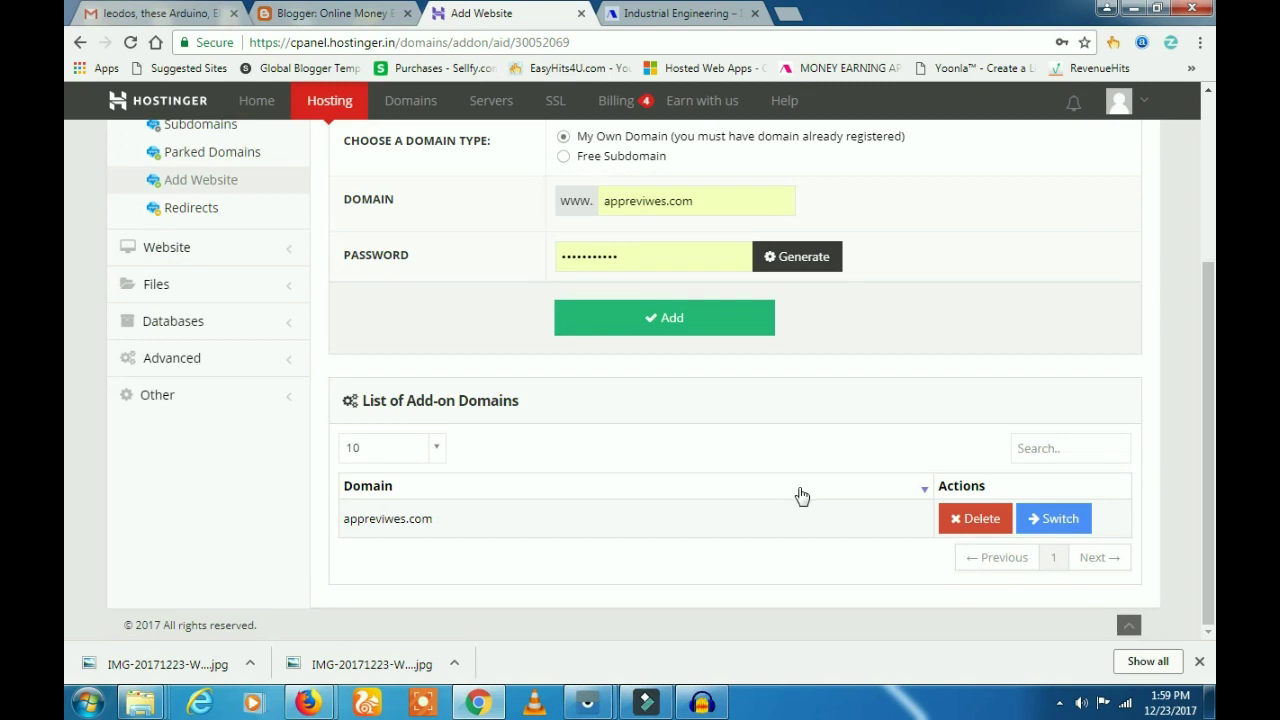
scroll(801, 495, up, 3)
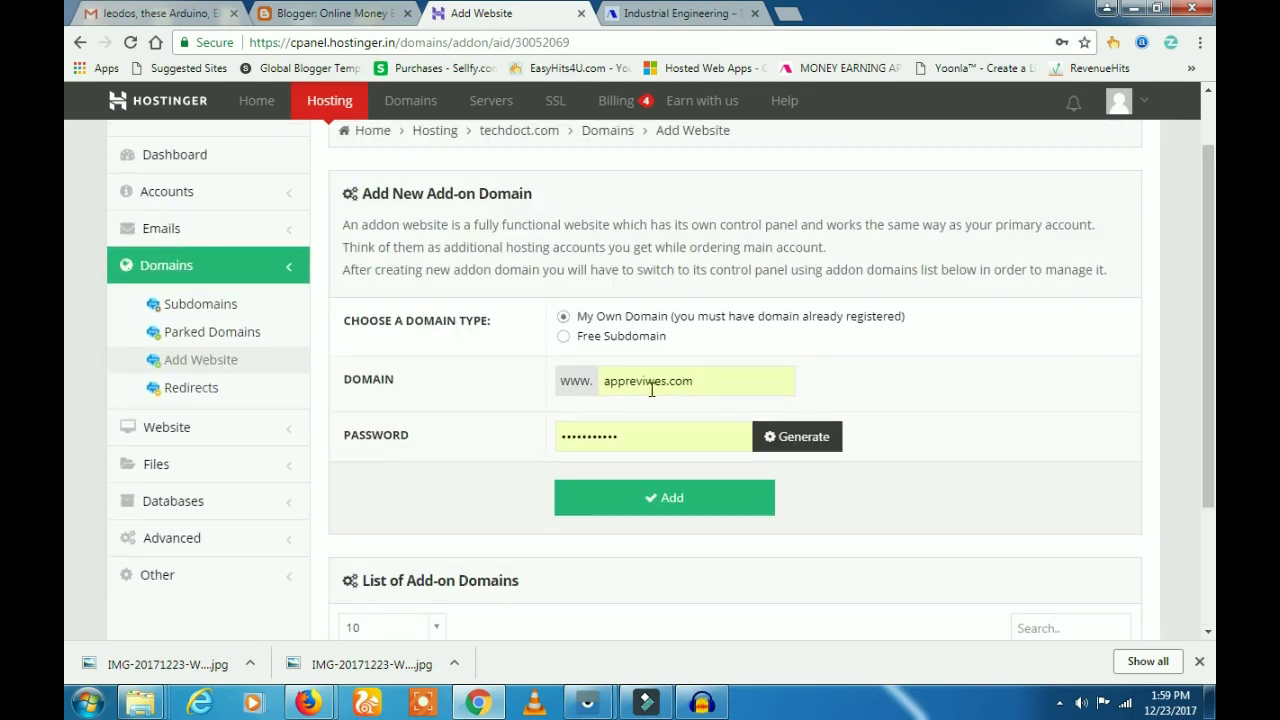
scroll(1050, 416, down, 3)
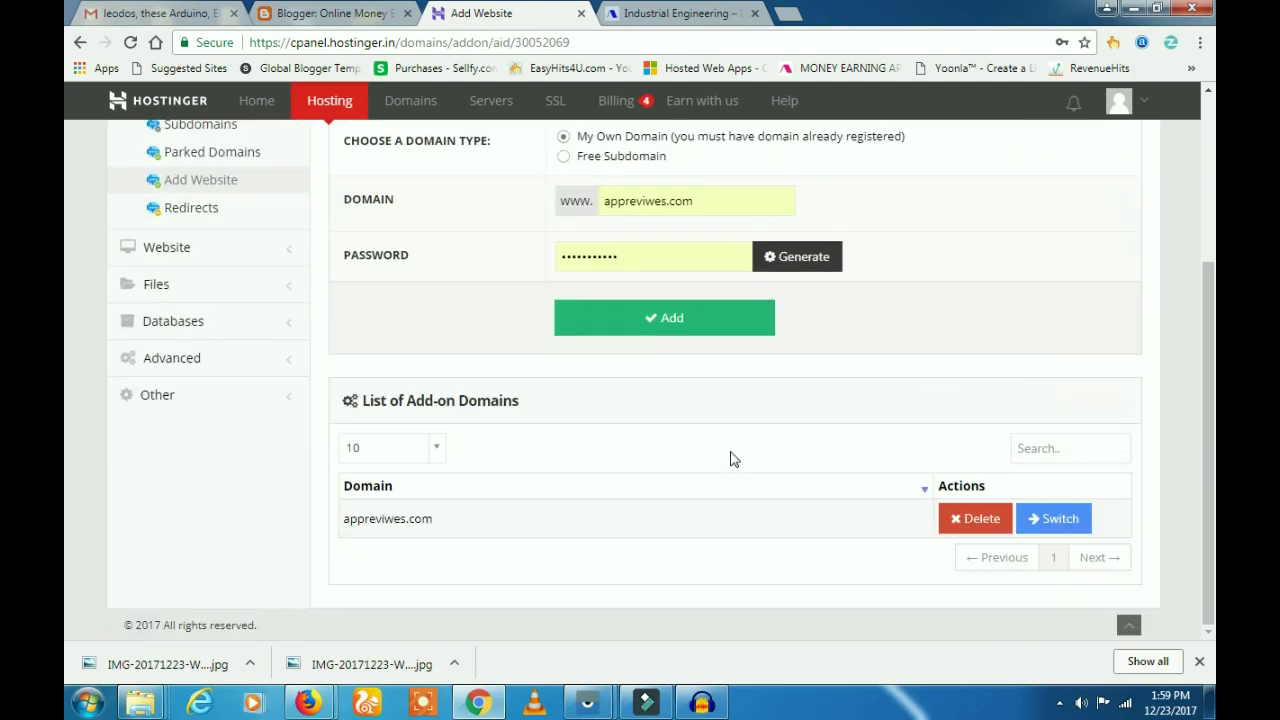
scroll(905, 442, up, 3)
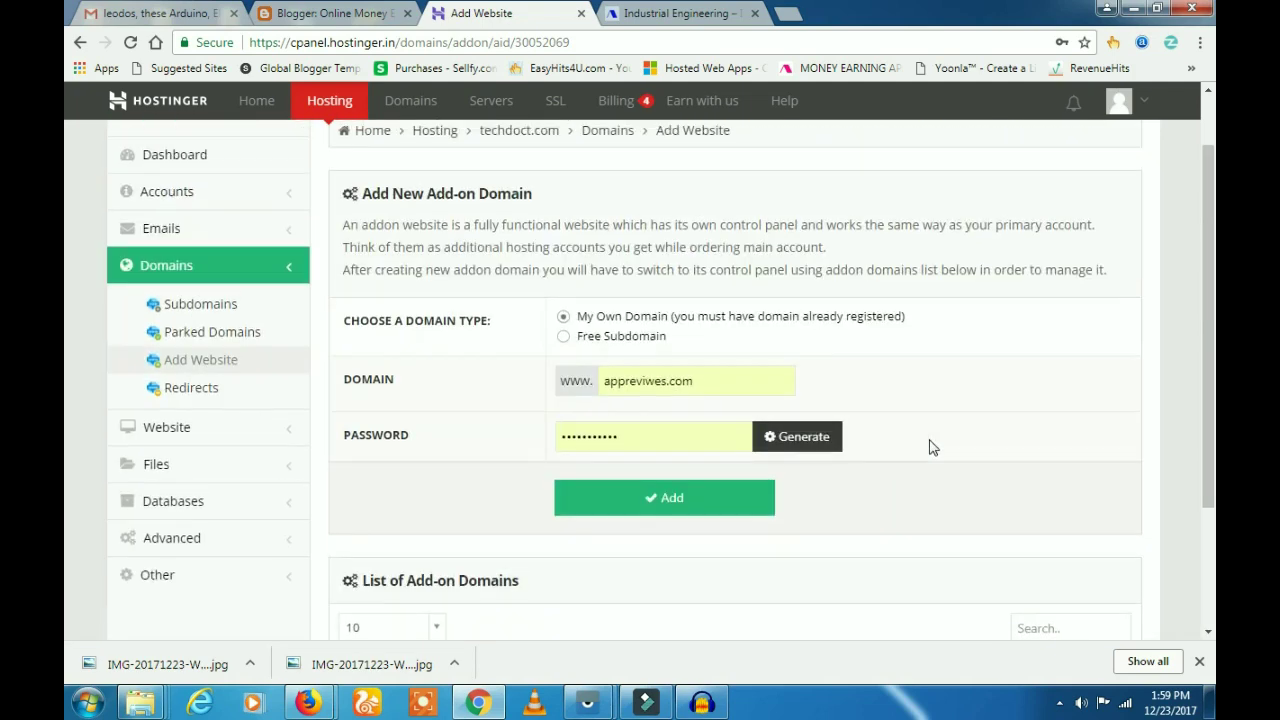
Replace the prefilled domain with electronicsrepaires.com and keep the suggested password
triple_click(710, 377)
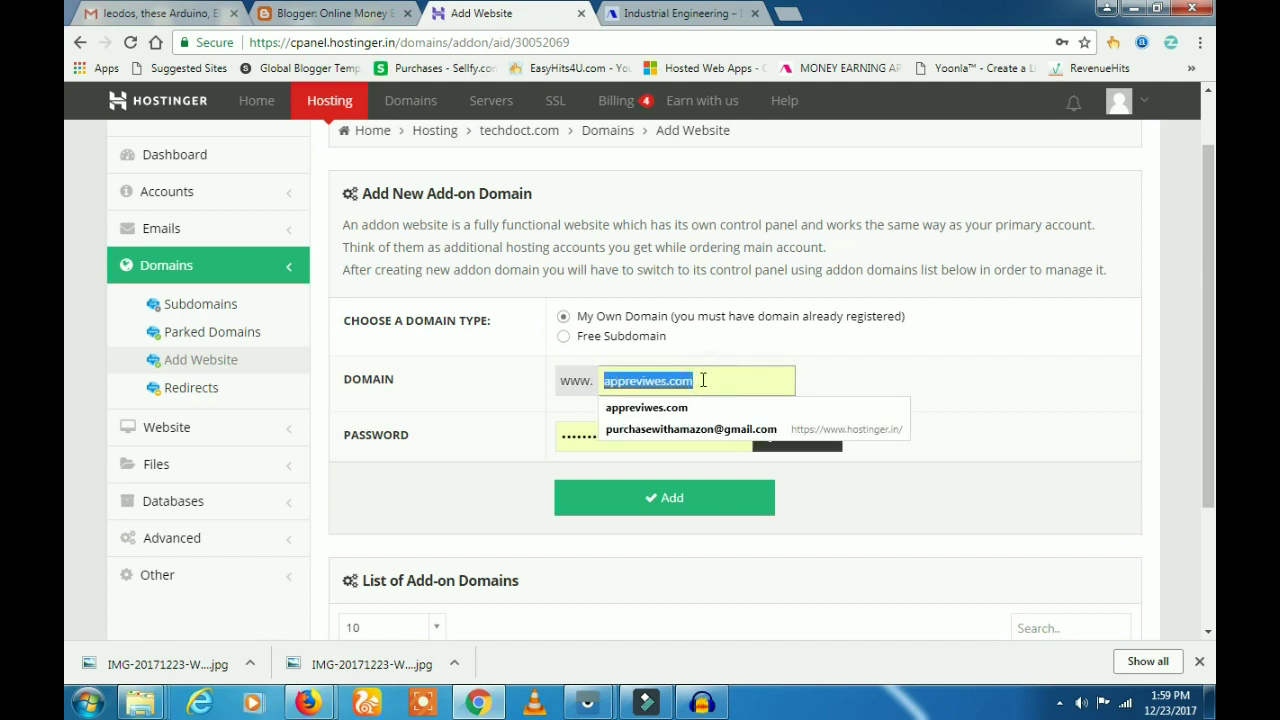
key(BackSpace)
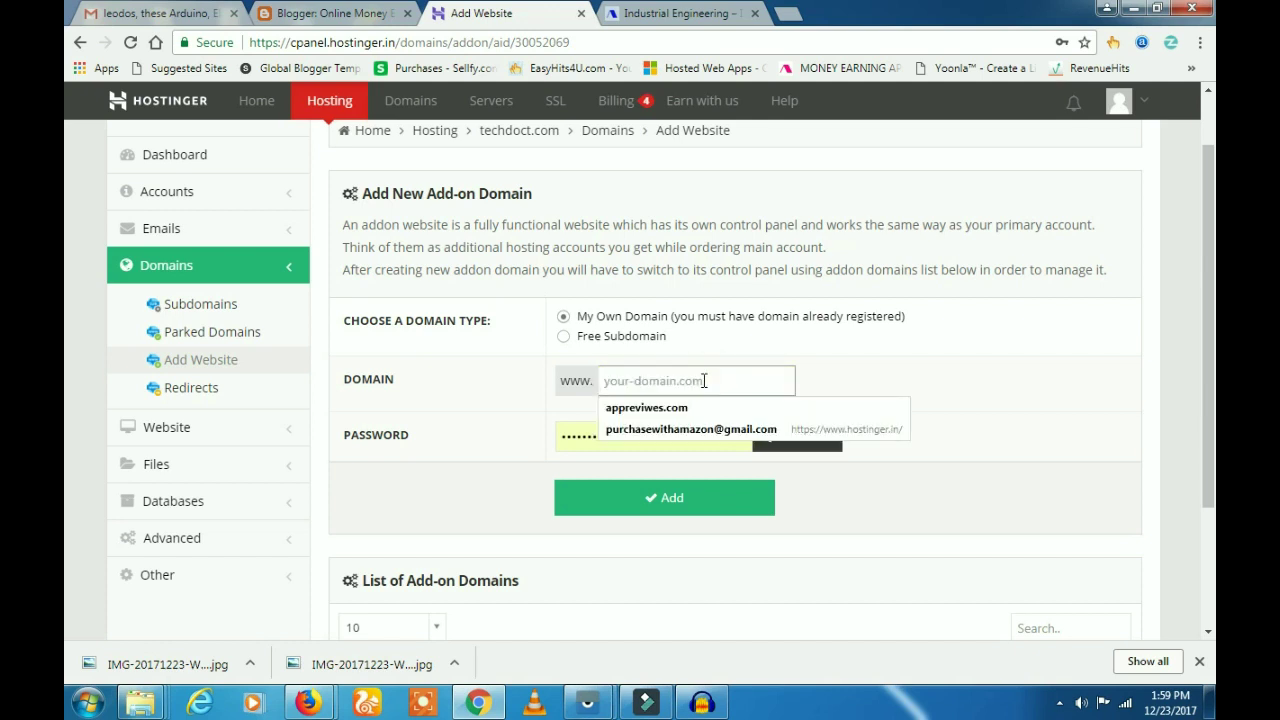
text(electronicsrepaires)
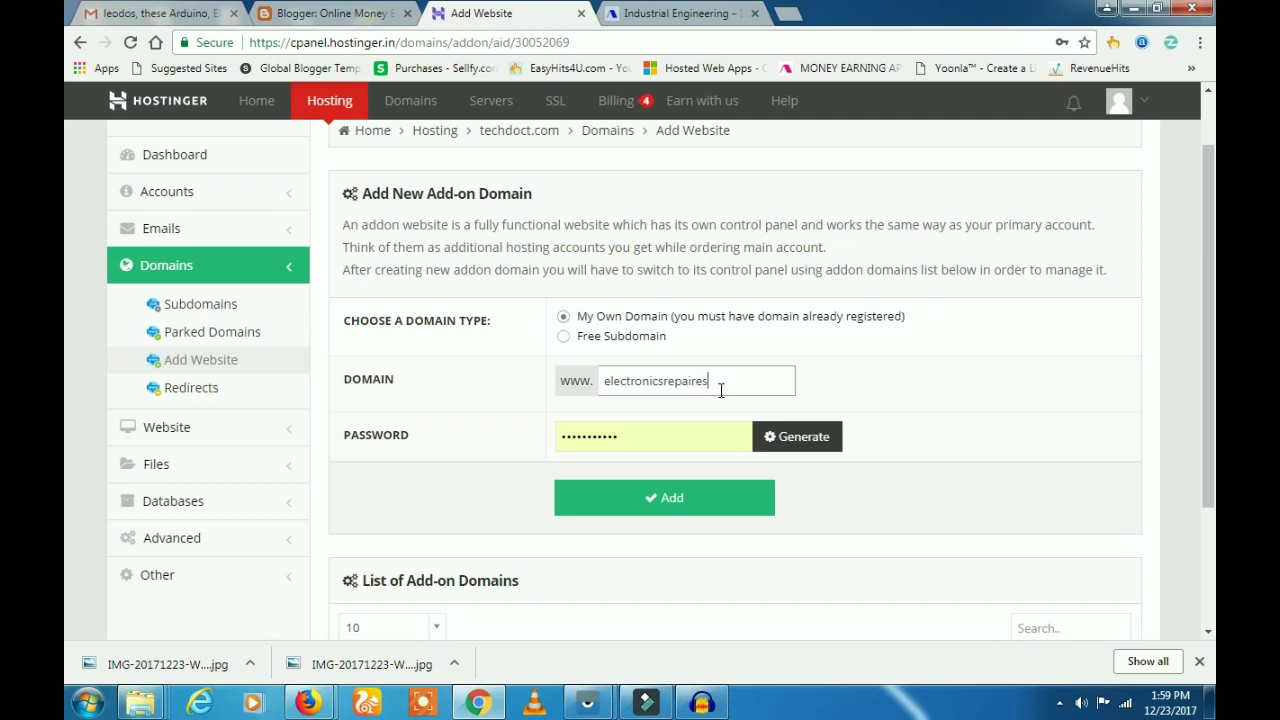
text(.com)
click(688, 432)
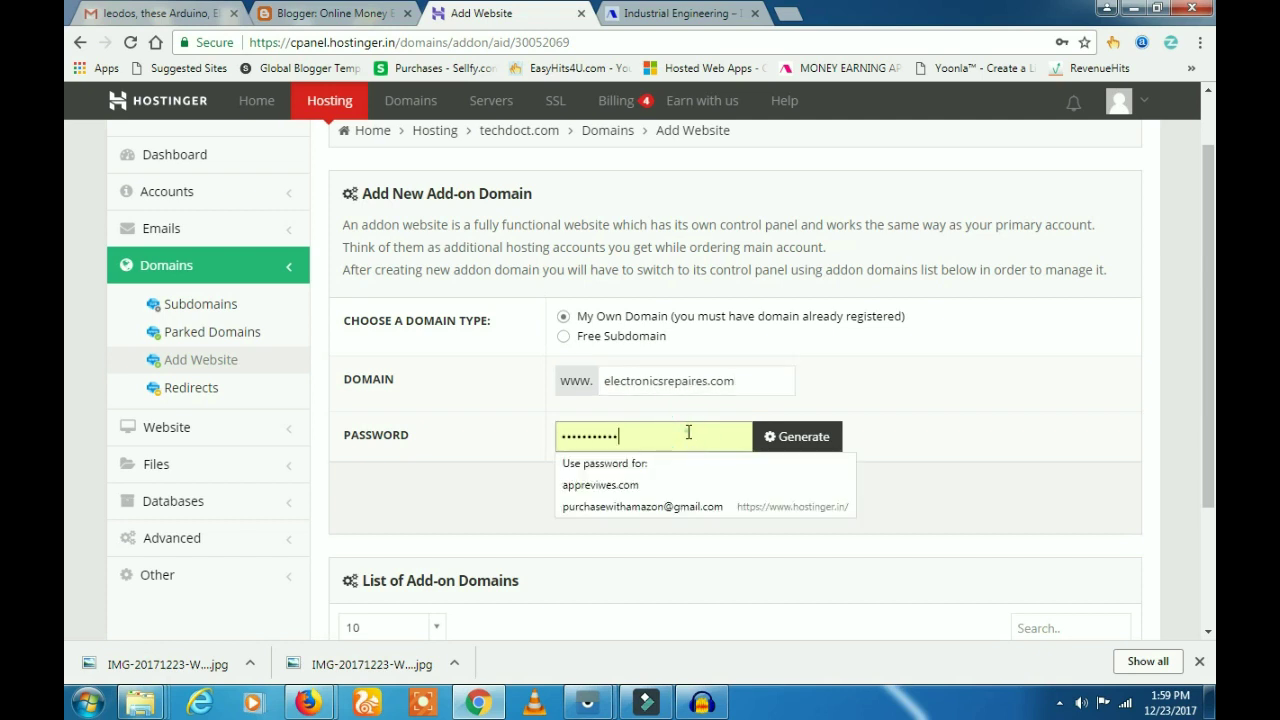
click(1055, 436)
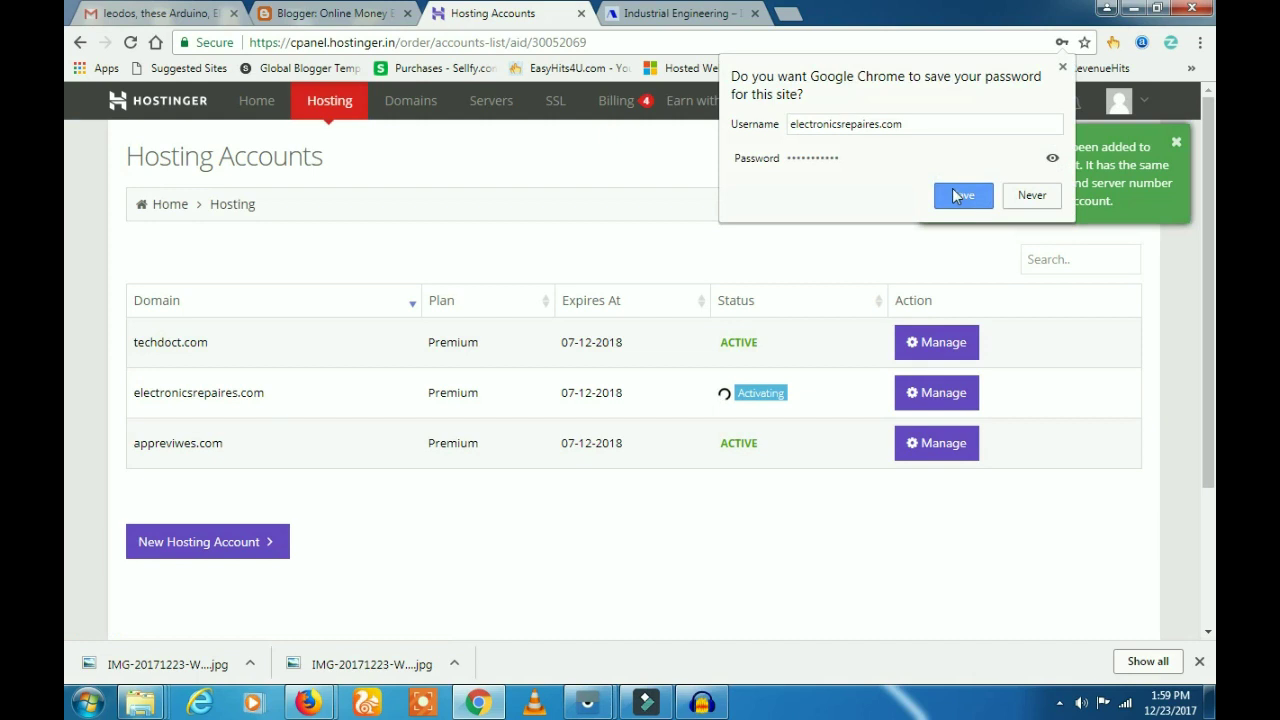
Save the new site's password in Chrome and open the appreviwes.com hosting dashboard
click(957, 195)
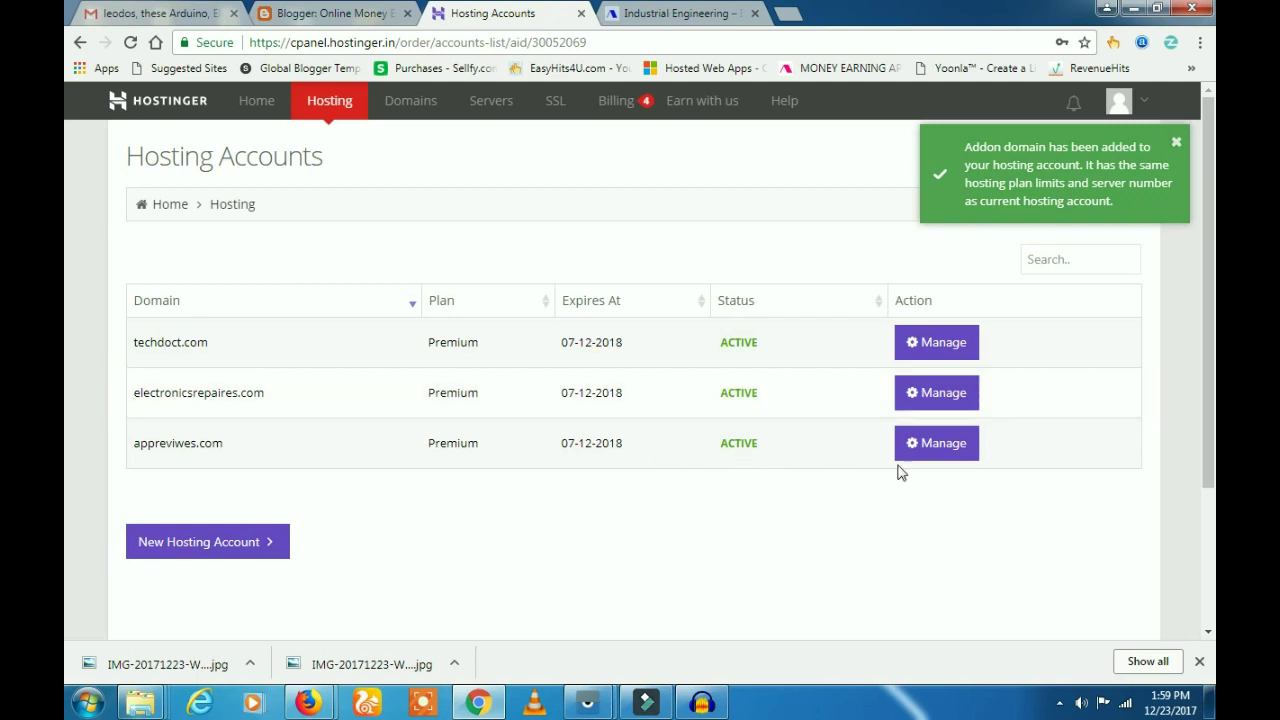
click(938, 446)
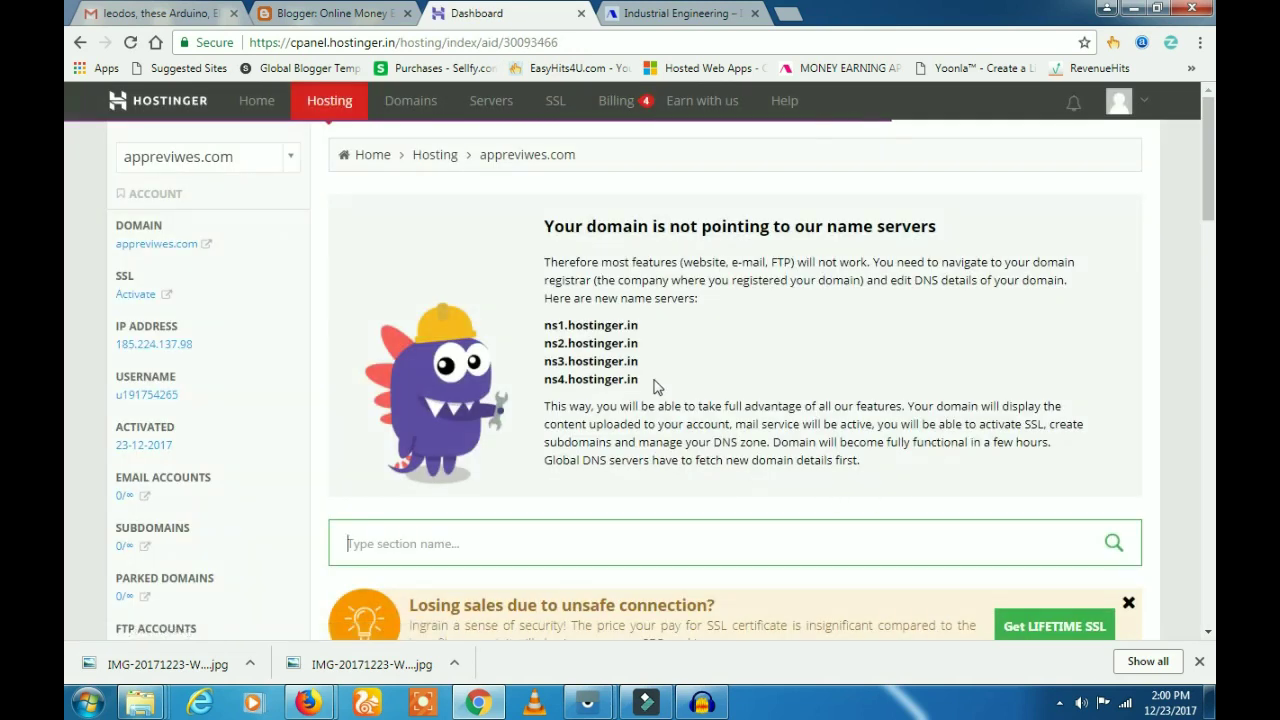
Select the four ns1–ns4.hostinger.in name server addresses
click(650, 376)
drag(610, 367, 530, 335)
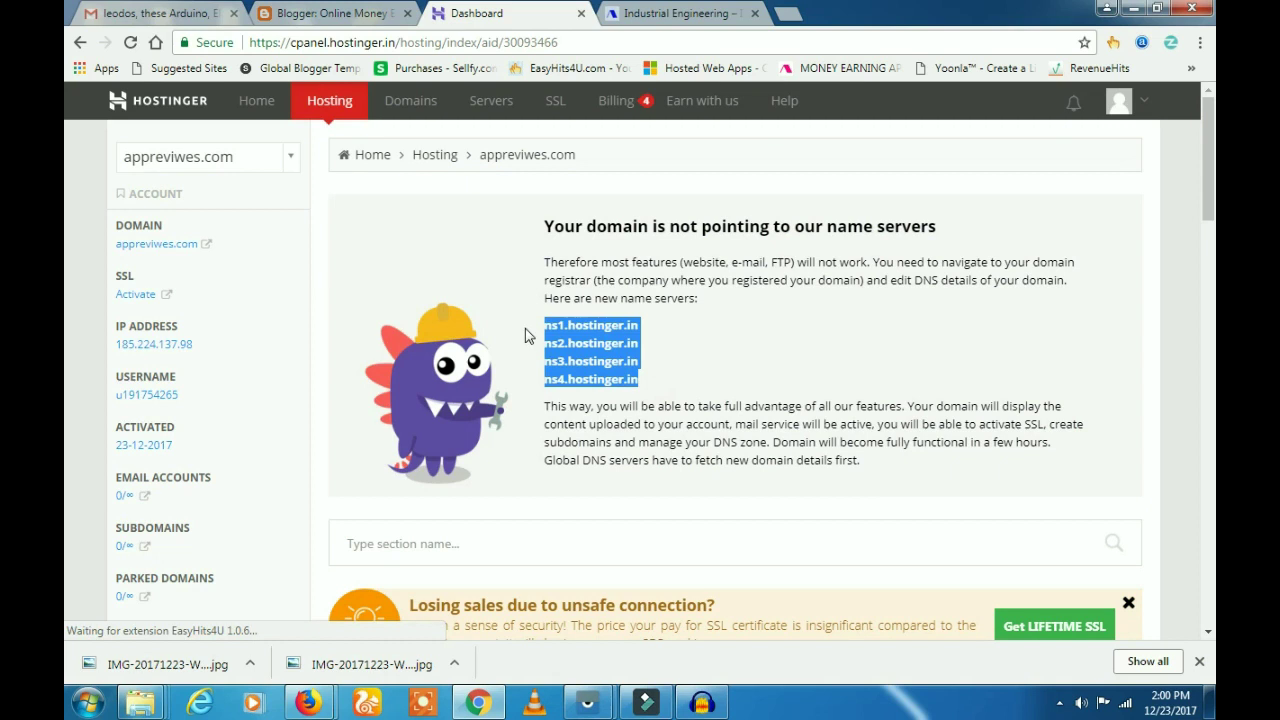
click(628, 370)
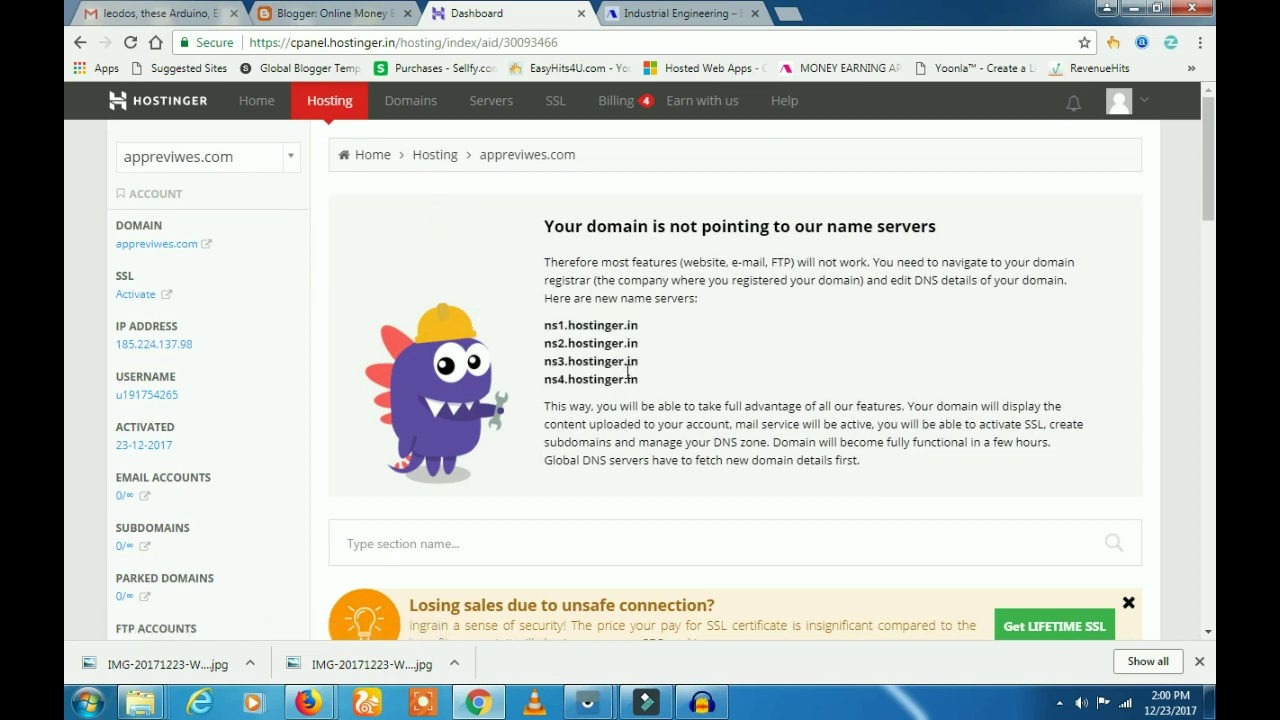
drag(645, 388, 547, 320)
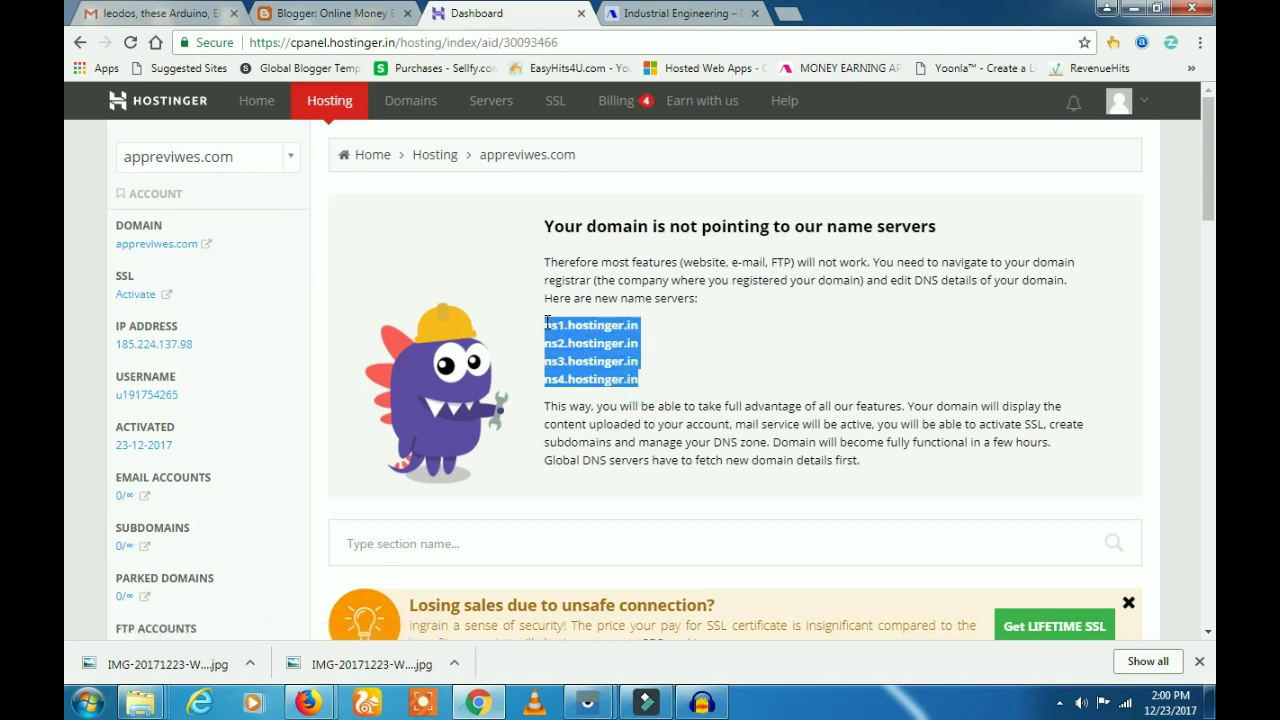
Go back through Home to the Hosting Accounts list, glancing at the techdoct.com tab
click(250, 108)
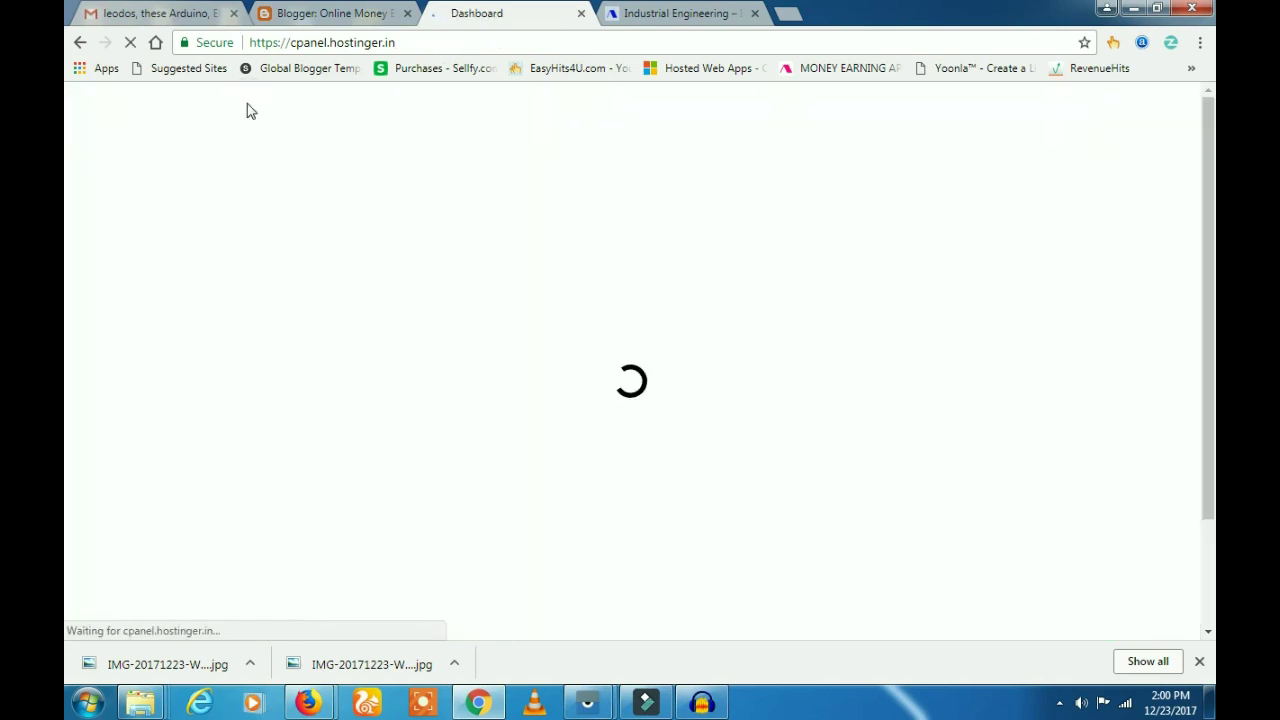
scroll(186, 434, down, 2)
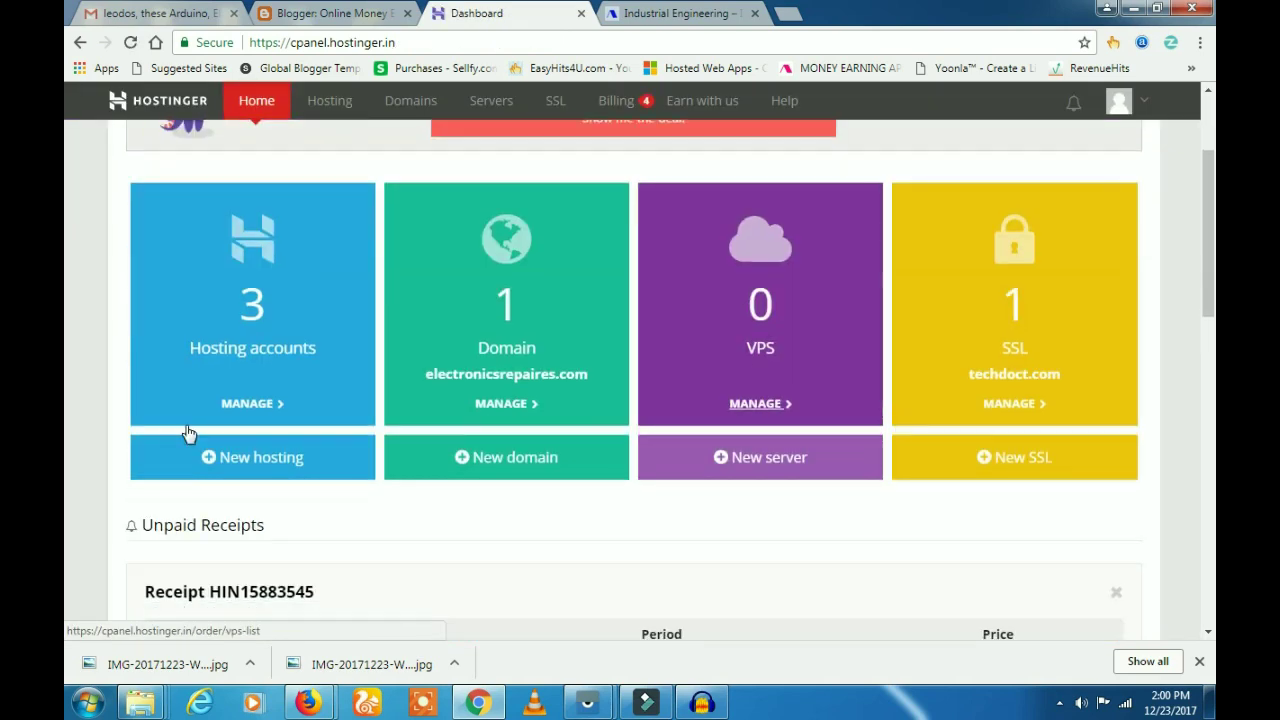
click(239, 405)
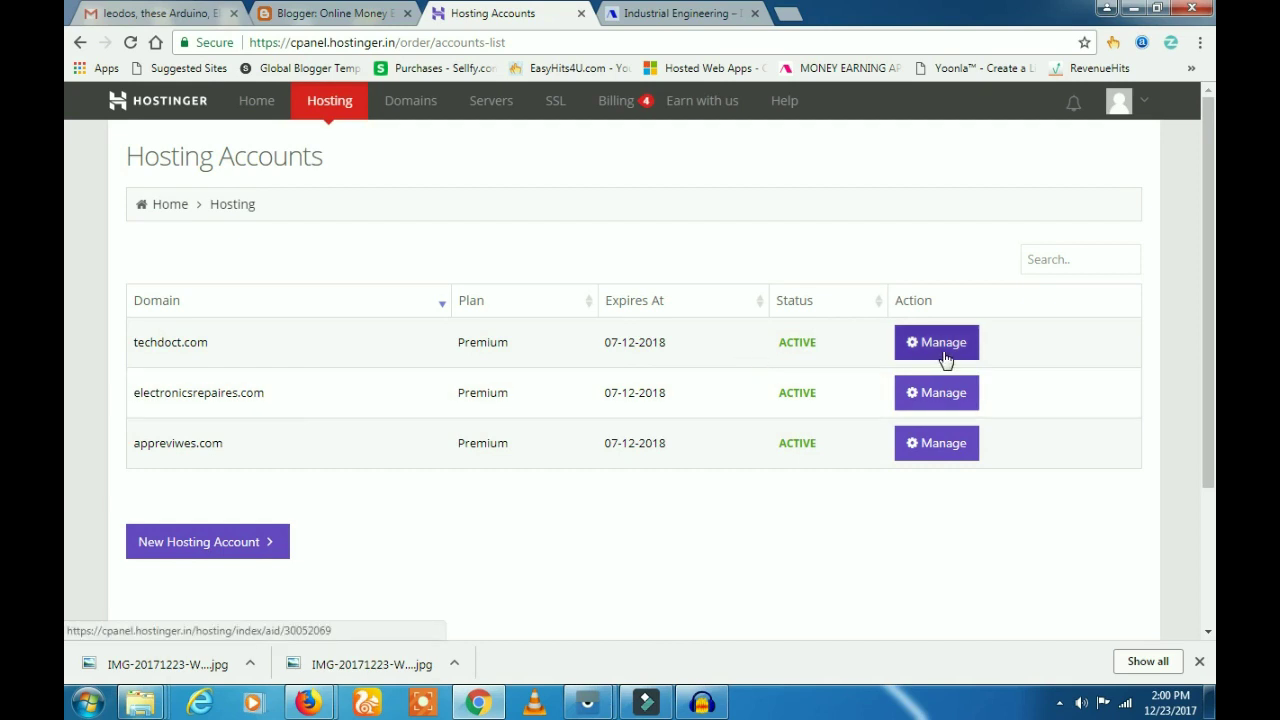
click(686, 10)
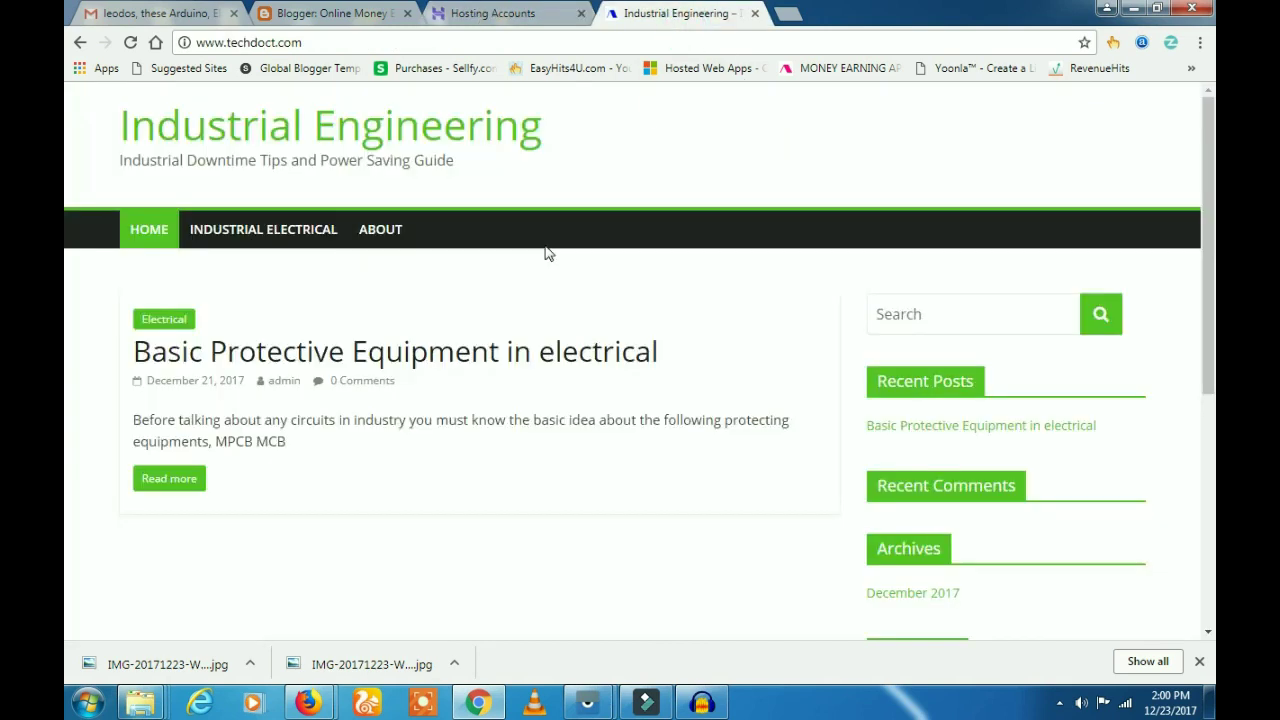
click(470, 14)
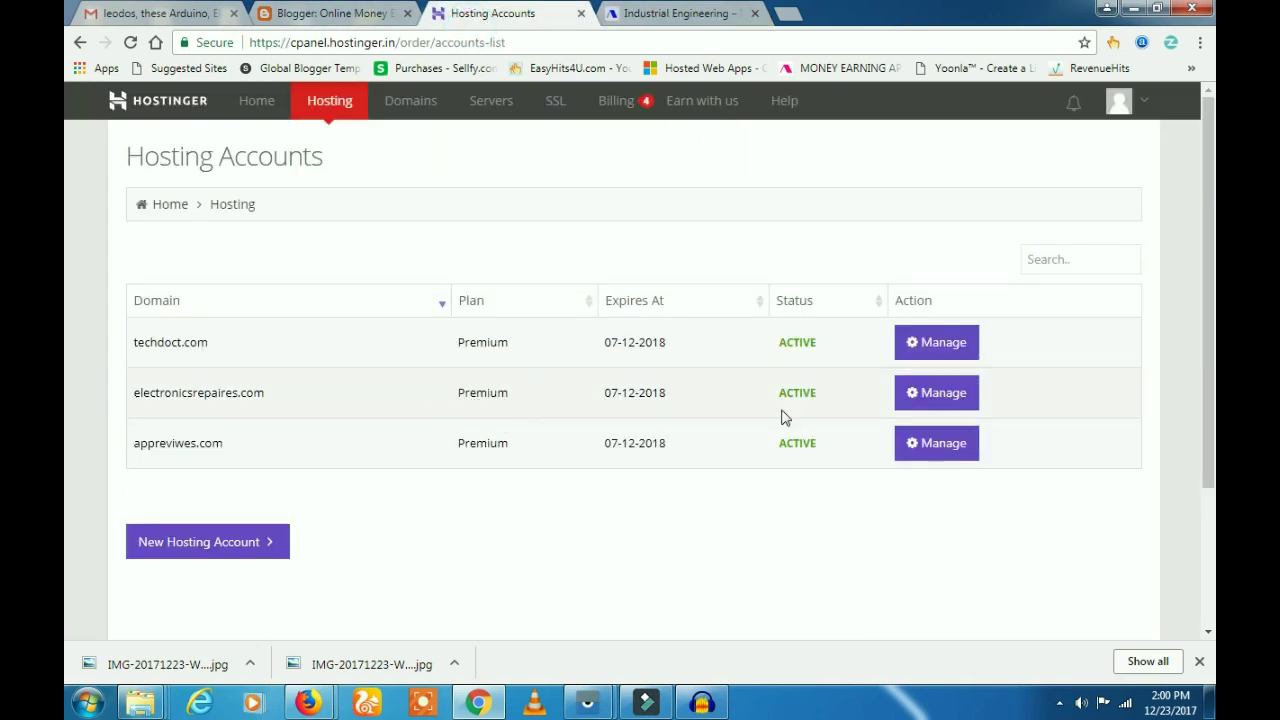
Launch the Auto Installer from the electronicsrepaires.com dashboard's Website section
click(953, 395)
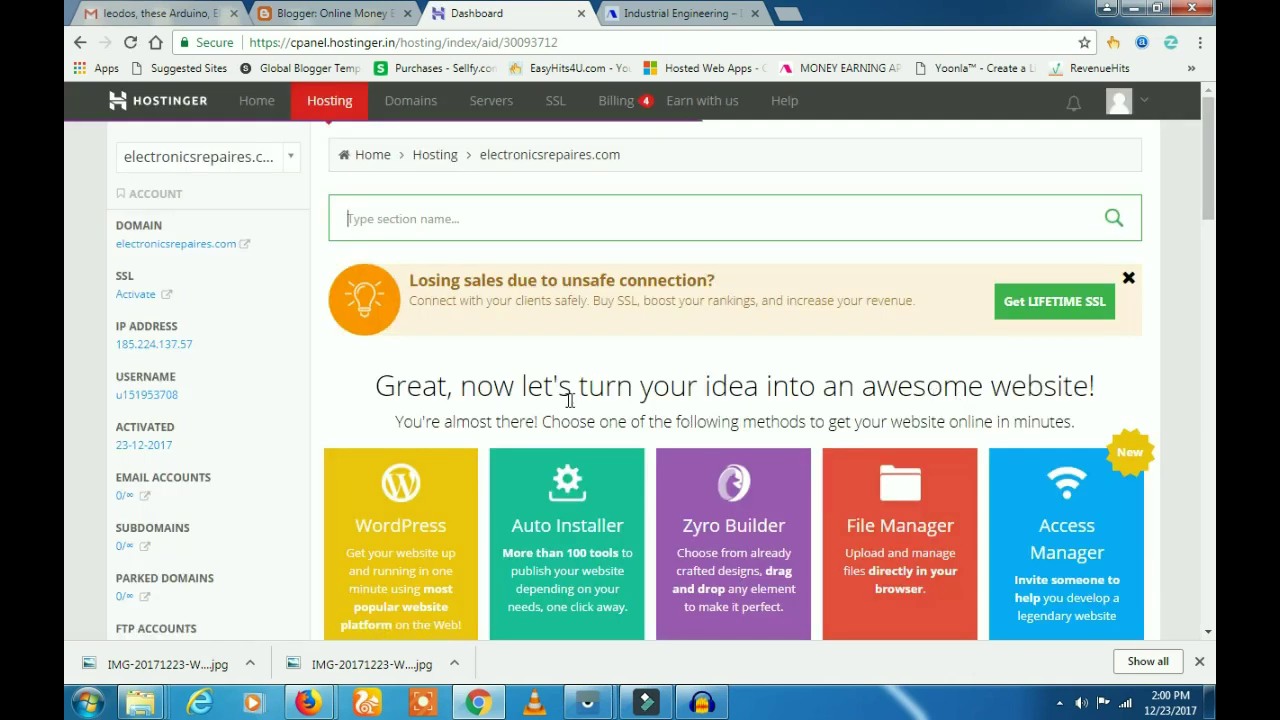
scroll(574, 398, down, 2)
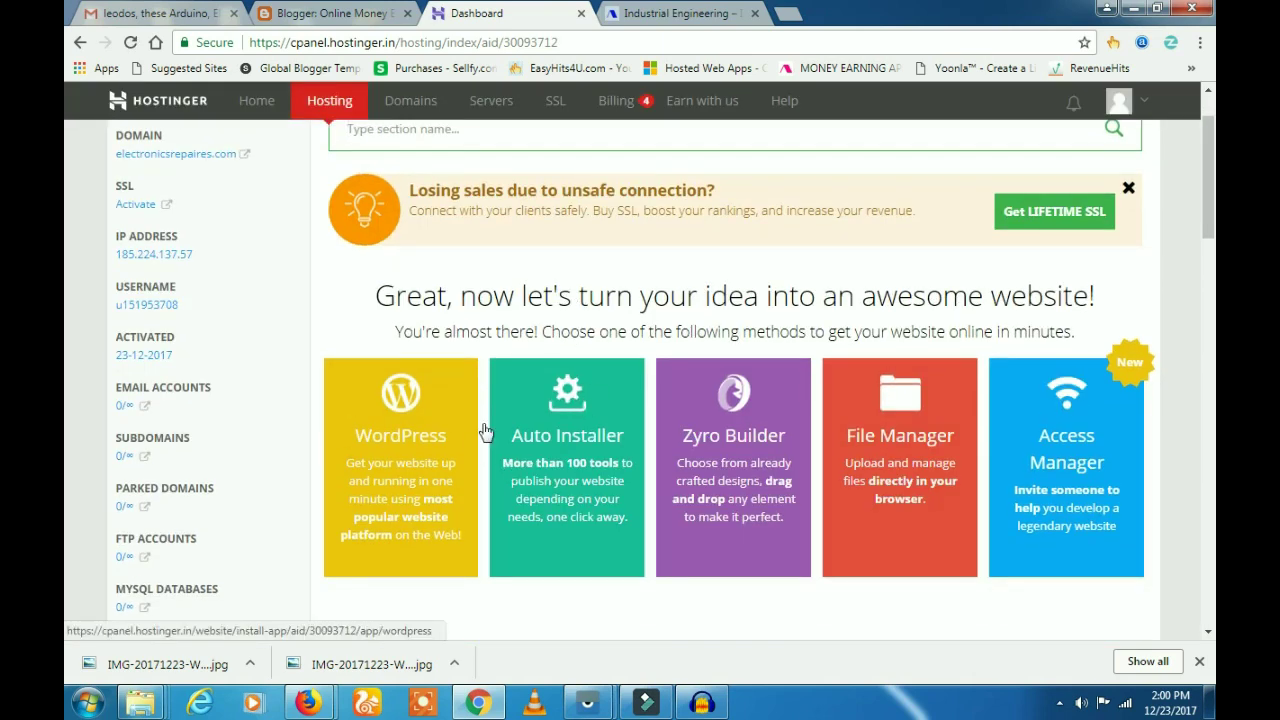
scroll(490, 333, down, 5)
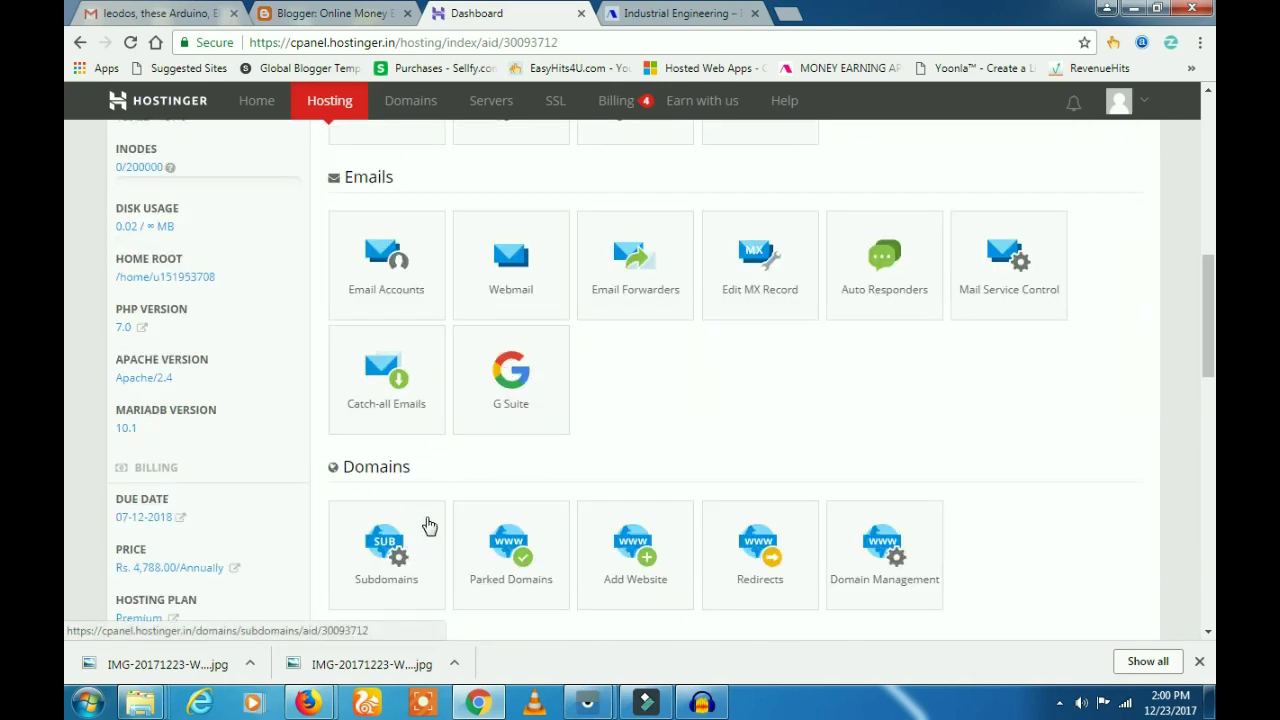
scroll(426, 523, down, 3)
scroll(428, 525, up, 10)
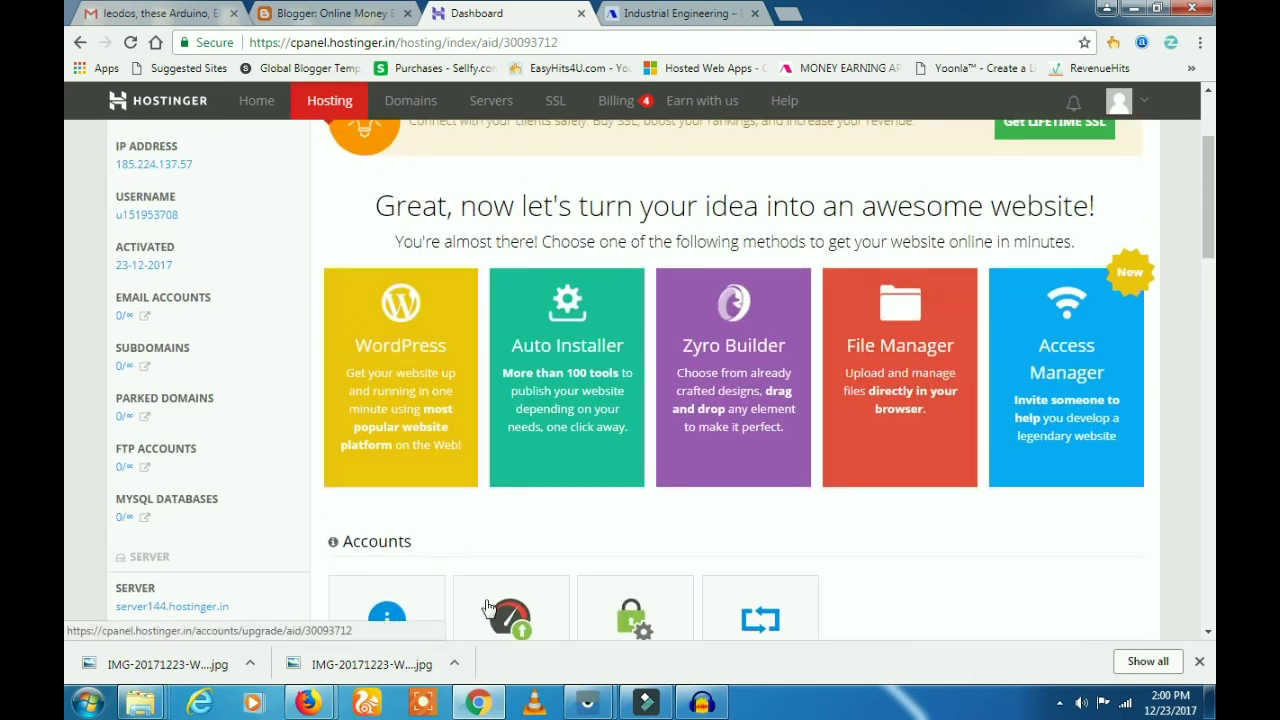
scroll(489, 583, down, 3)
scroll(489, 583, down, 3)
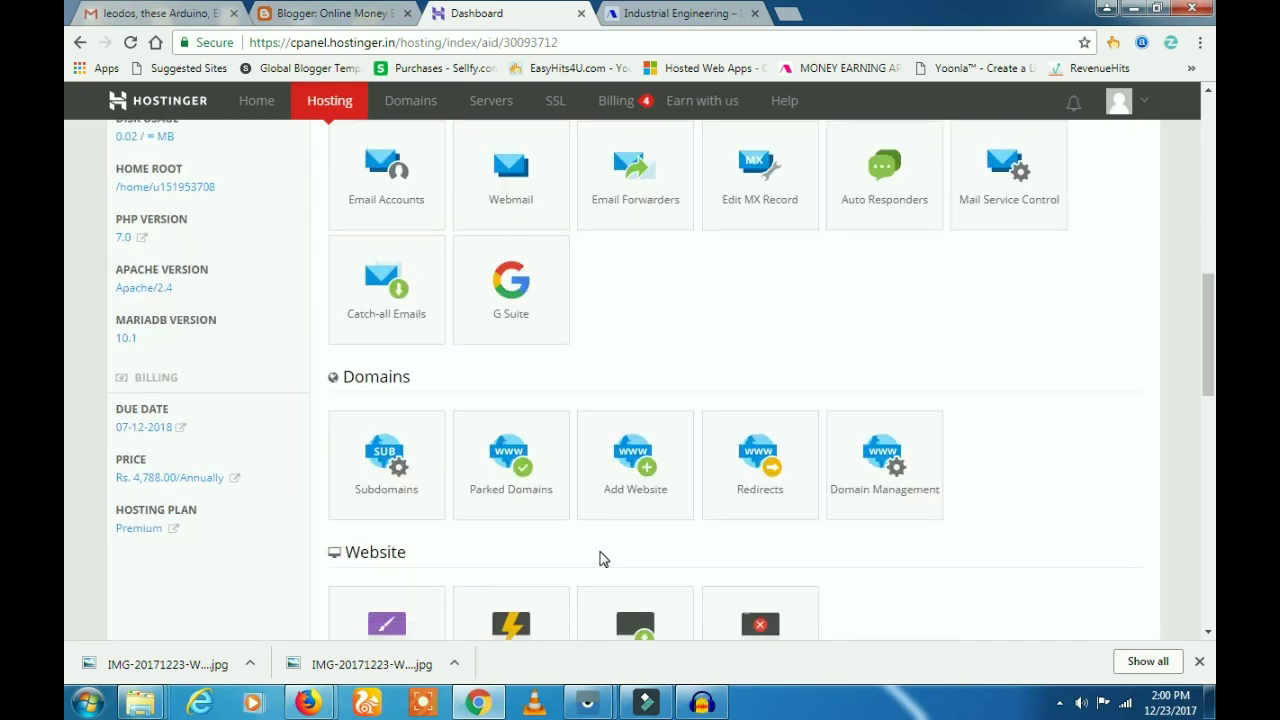
scroll(603, 559, down, 3)
scroll(603, 559, up, 2)
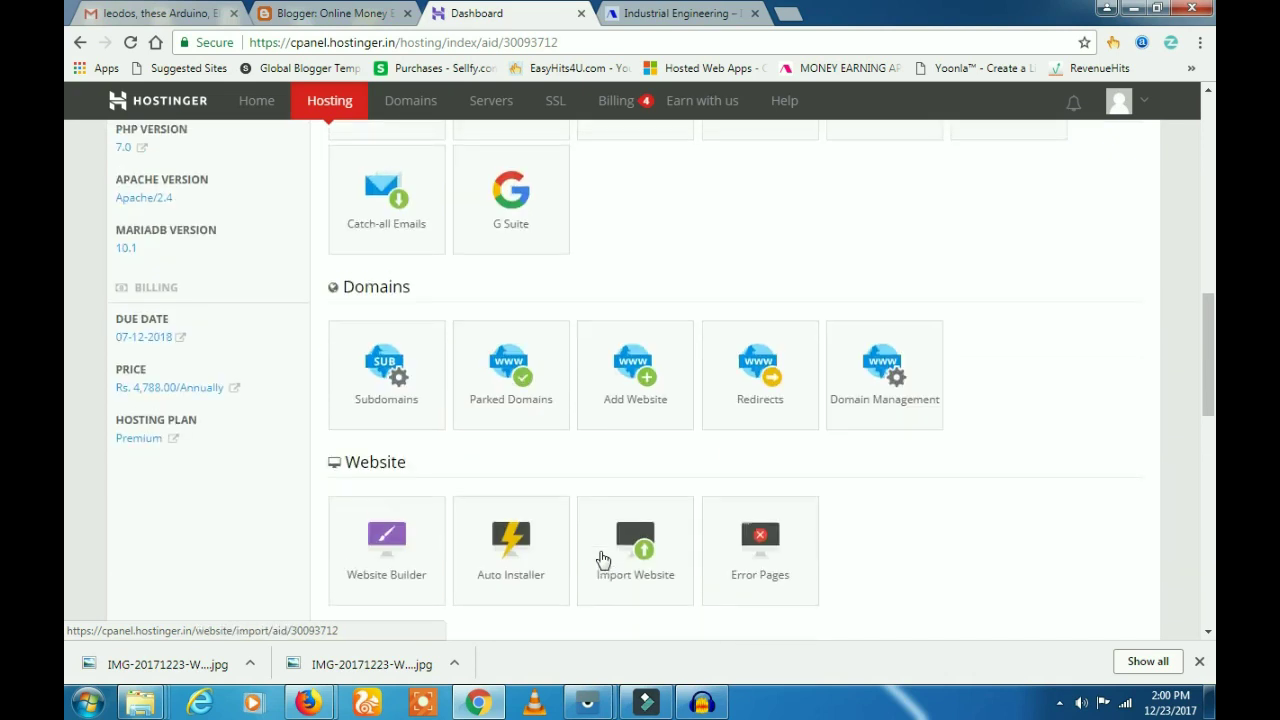
scroll(603, 559, down, 1)
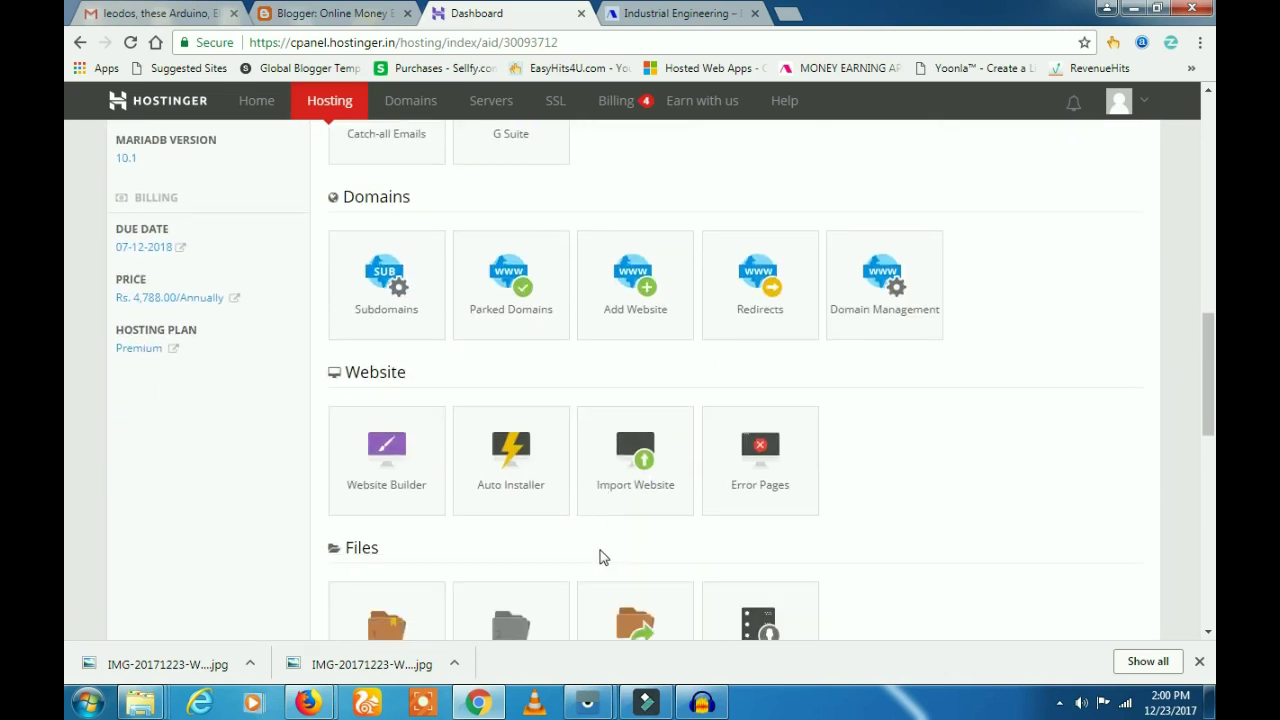
click(520, 452)
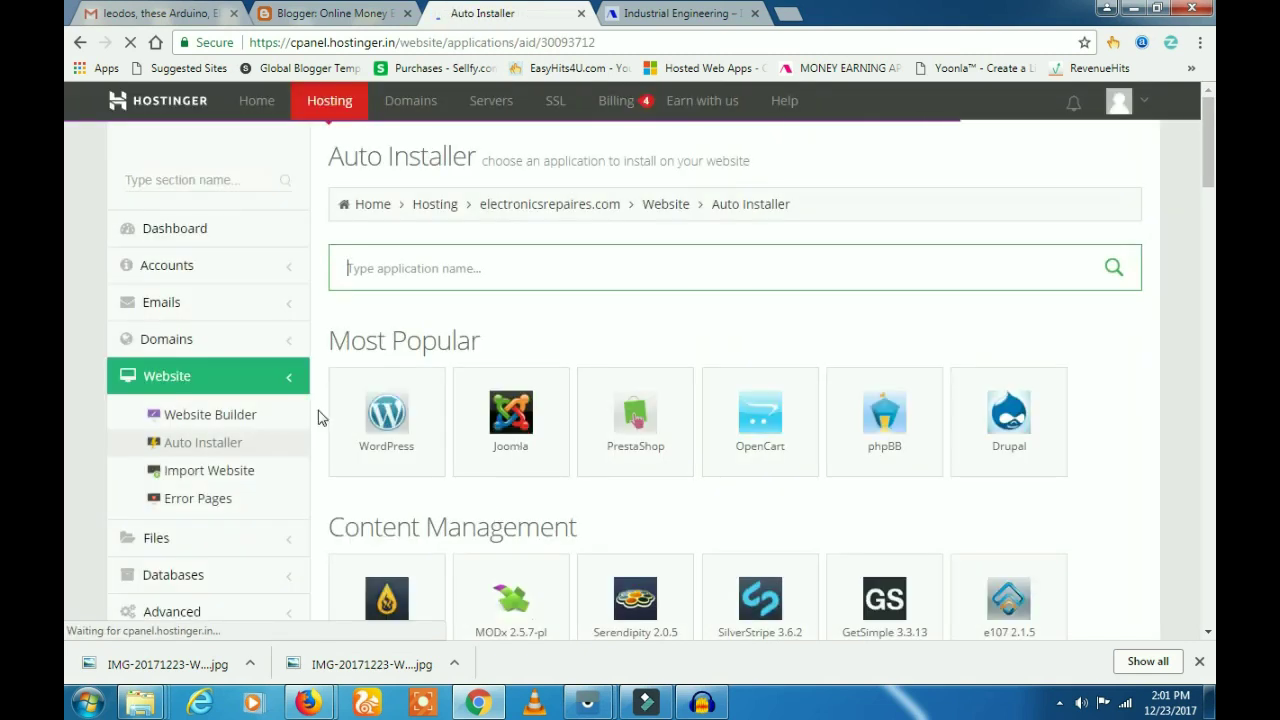
Choose WordPress and fill in the administrator username and password
click(377, 423)
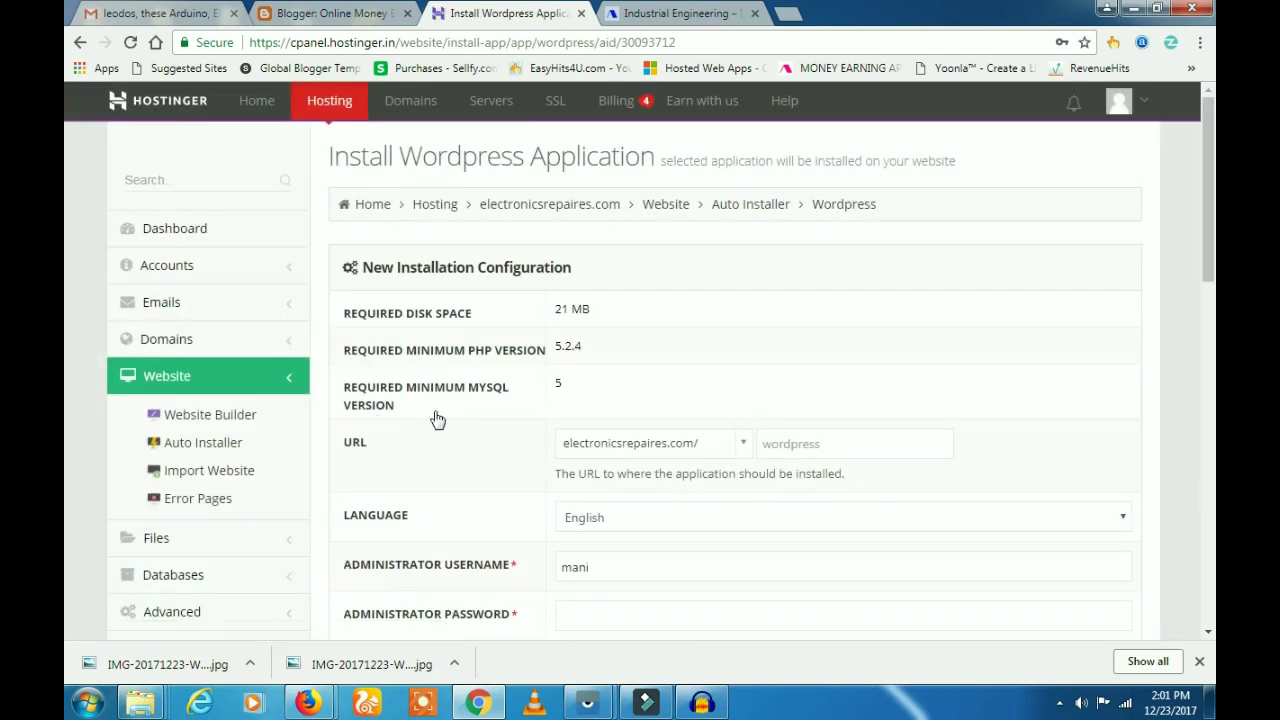
scroll(663, 475, down, 1)
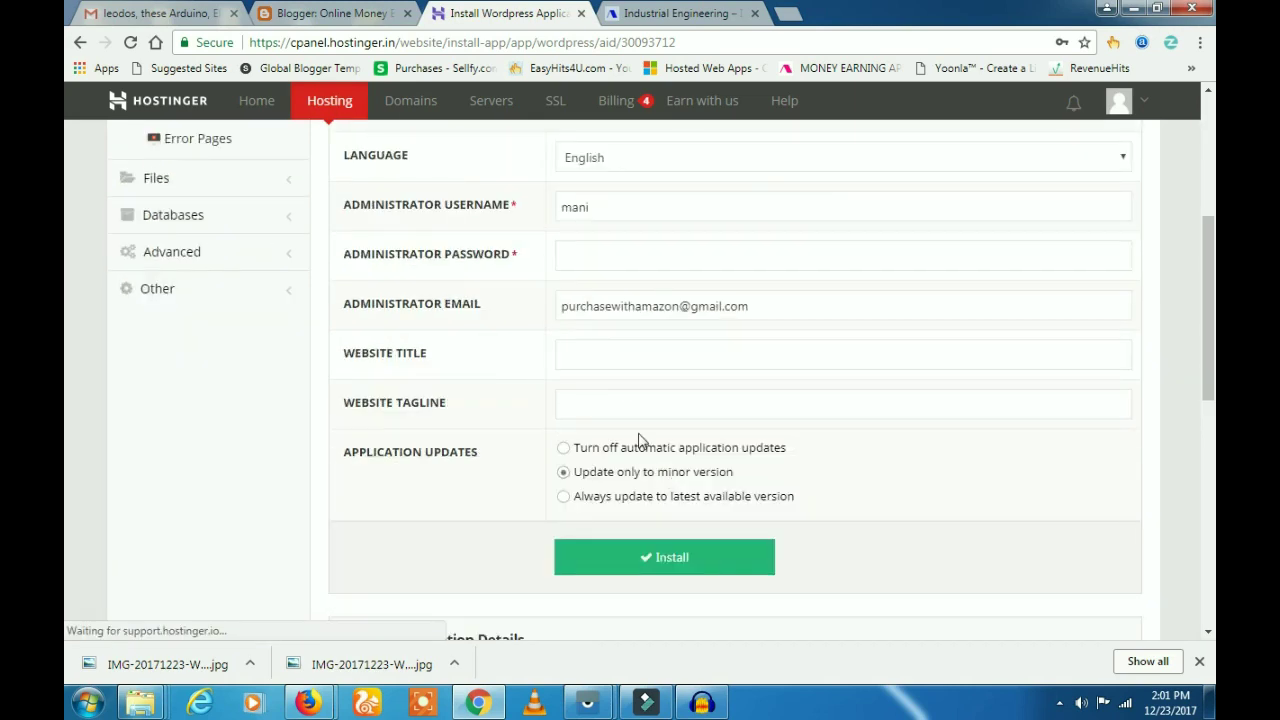
scroll(614, 343, up, 1)
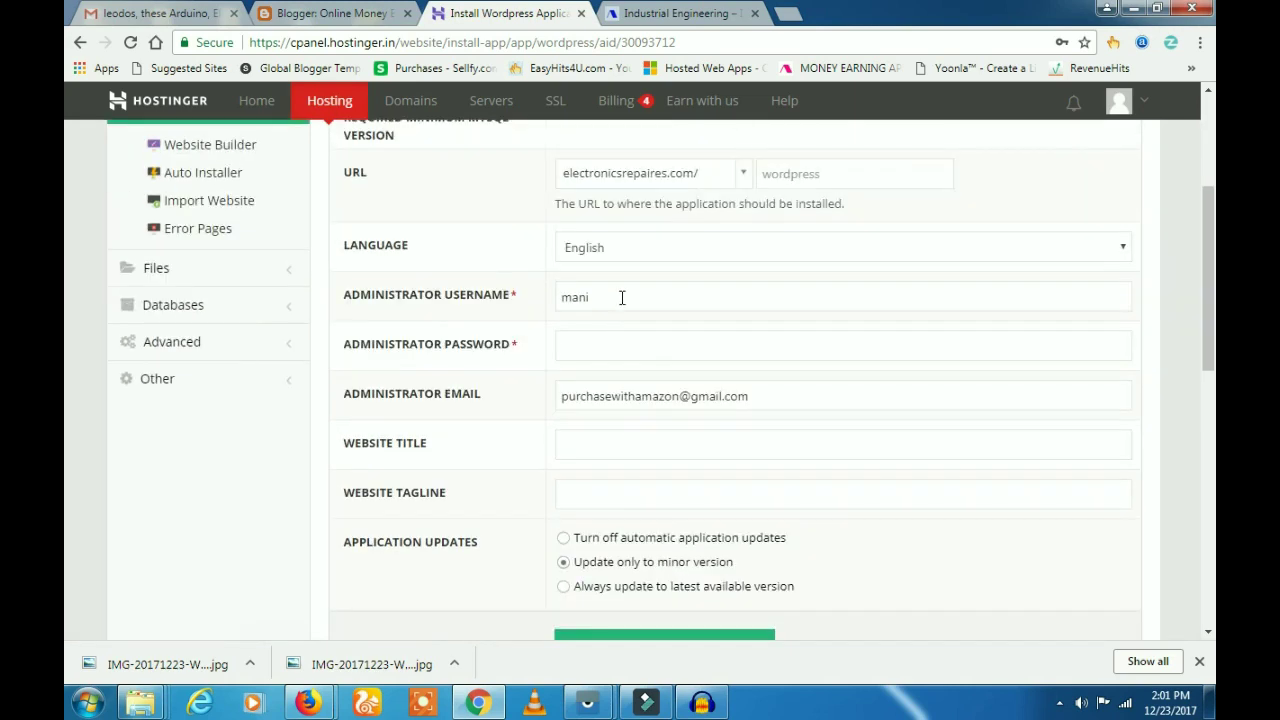
double_click(620, 296)
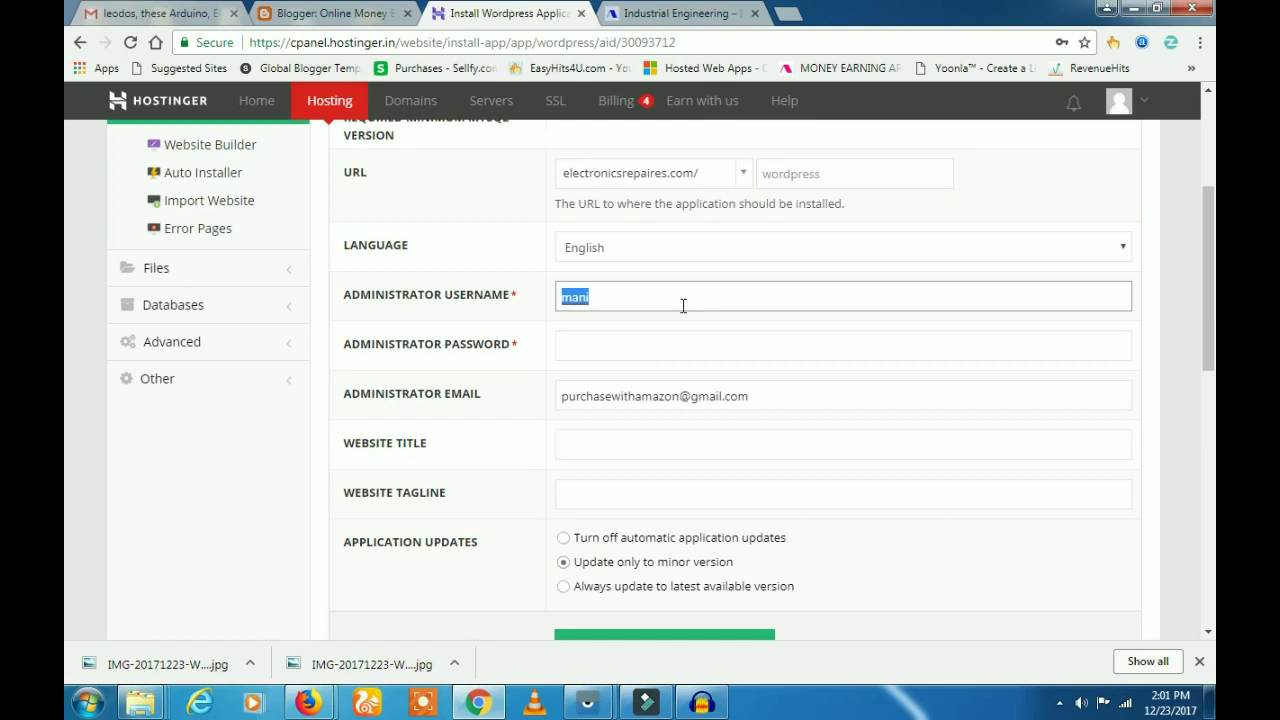
click(683, 305)
text(muthu)
key(Down)
key(Return)
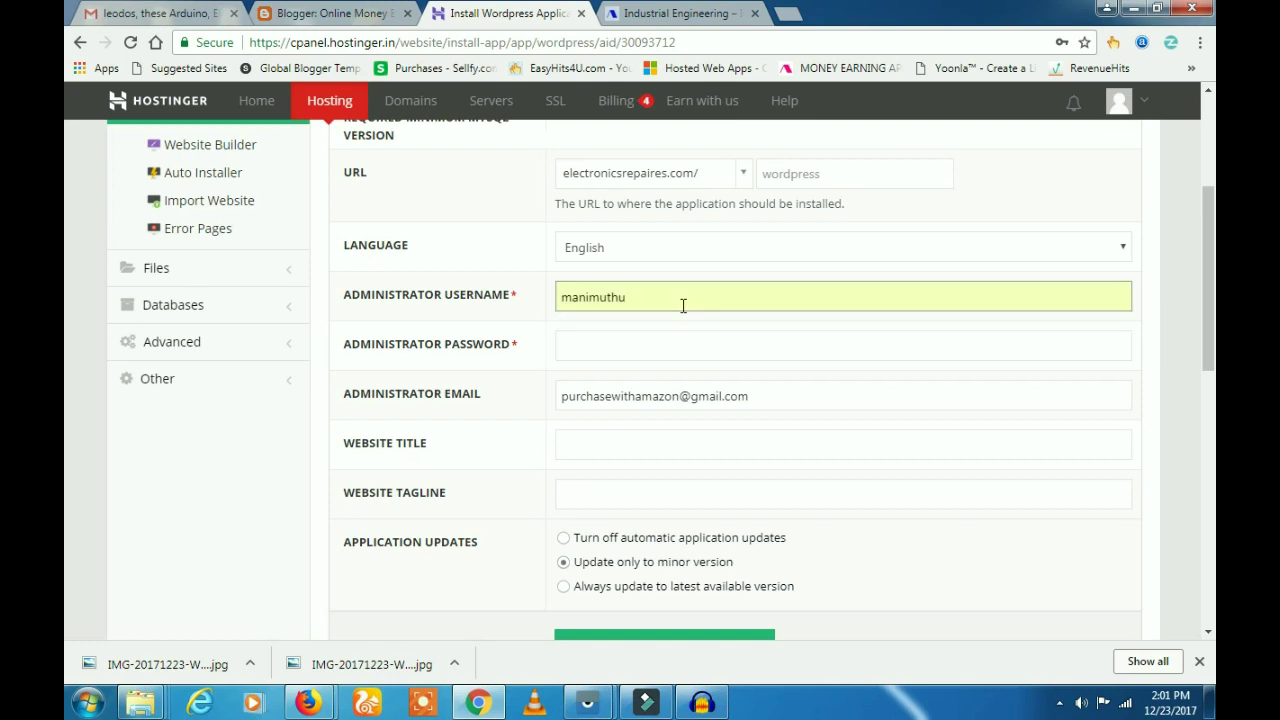
click(675, 347)
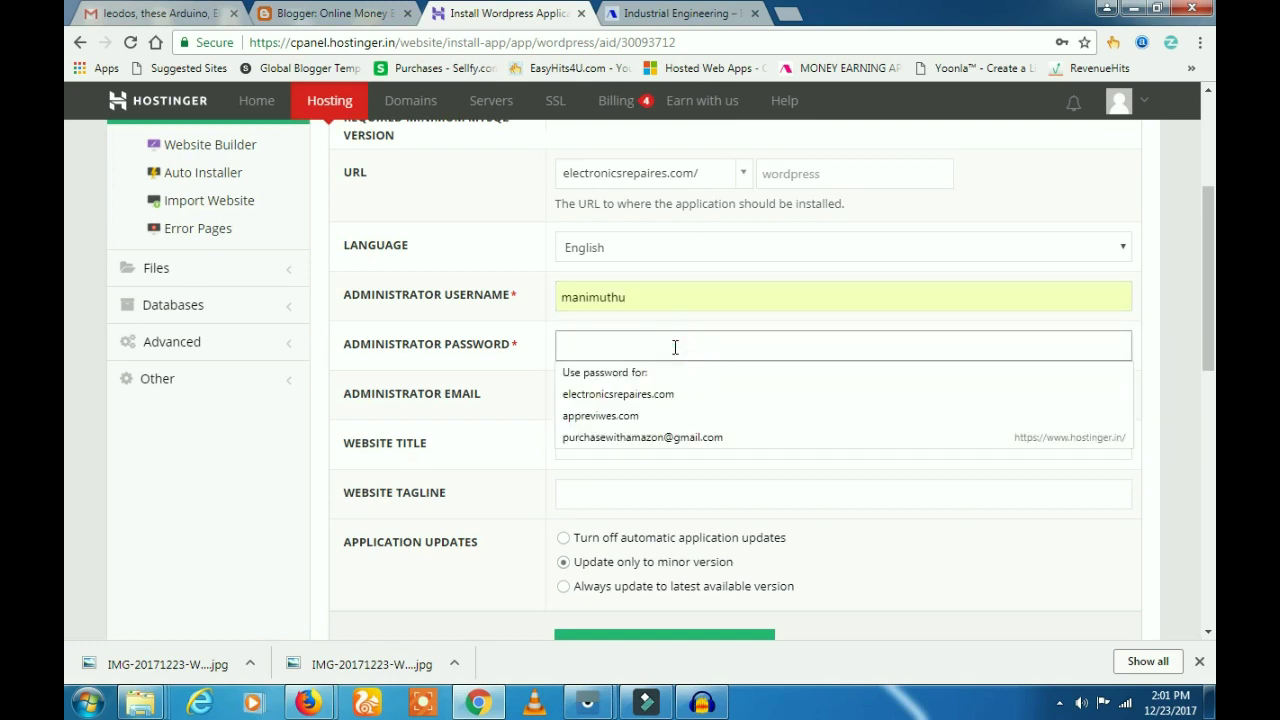
text(m)
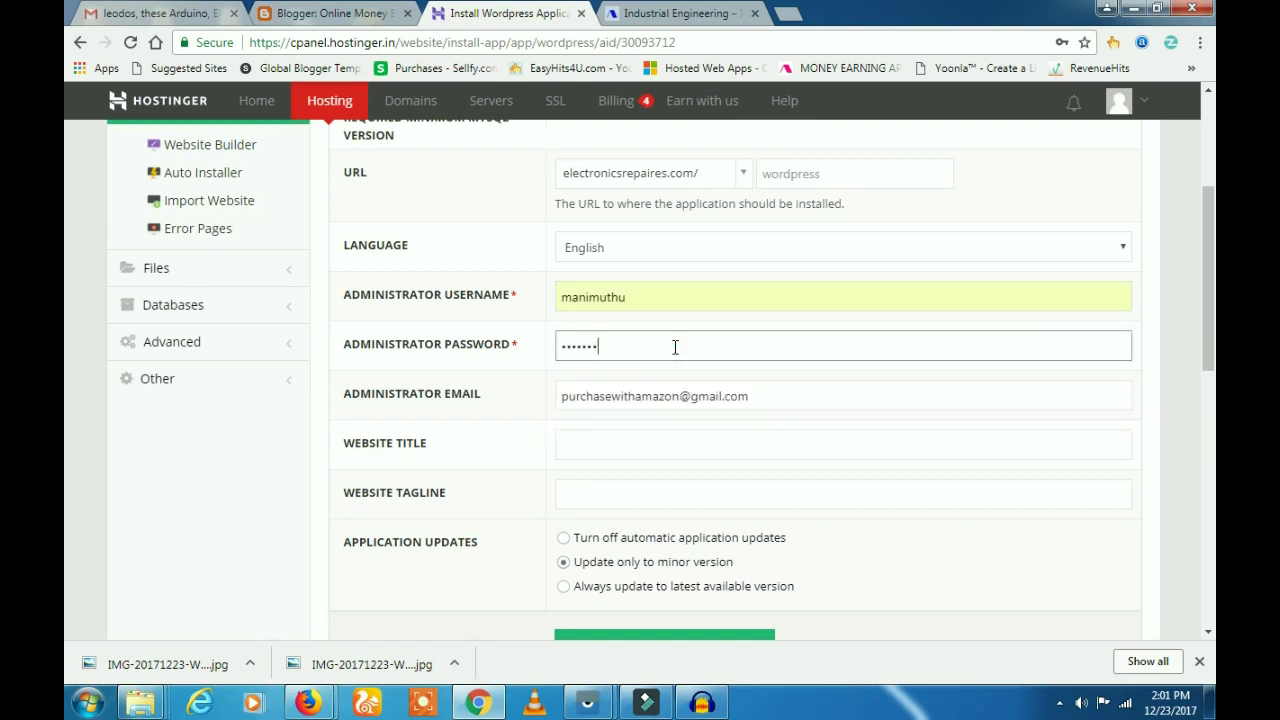
Set website title 'Electronics Repaires' and tagline 'electronics', then start the installation
click(650, 433)
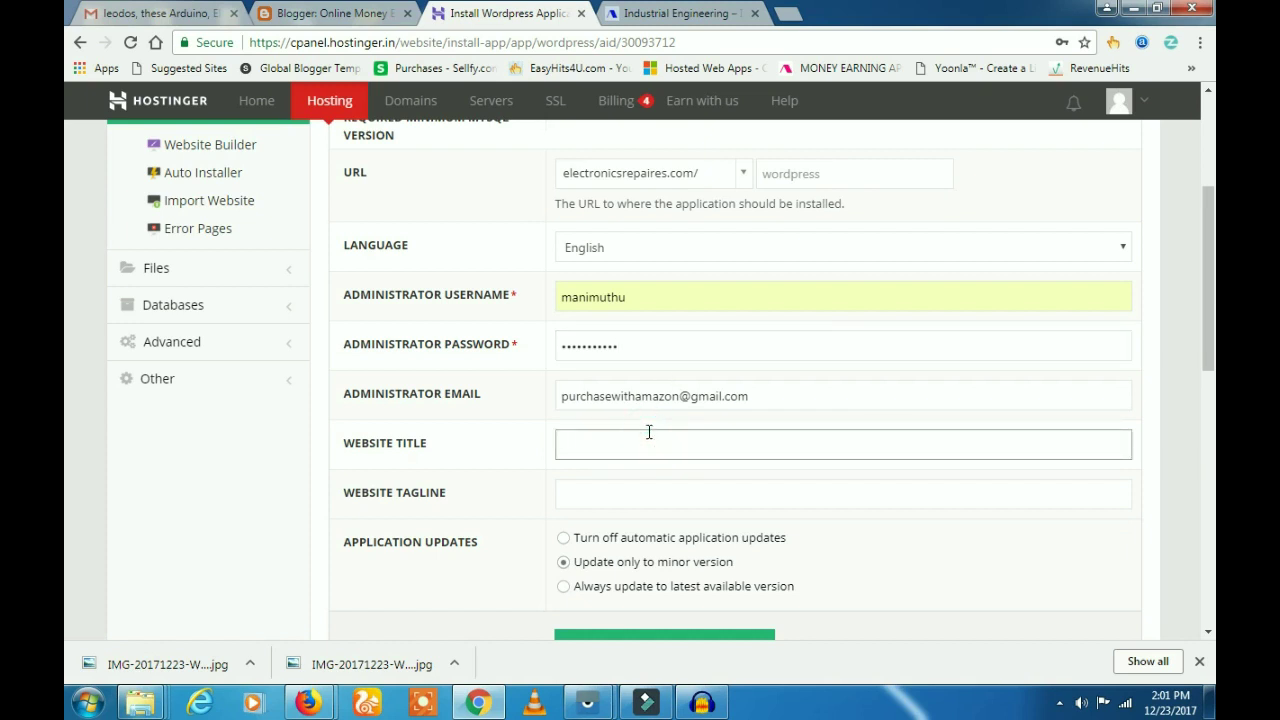
text(Electronics Repaires)
click(622, 493)
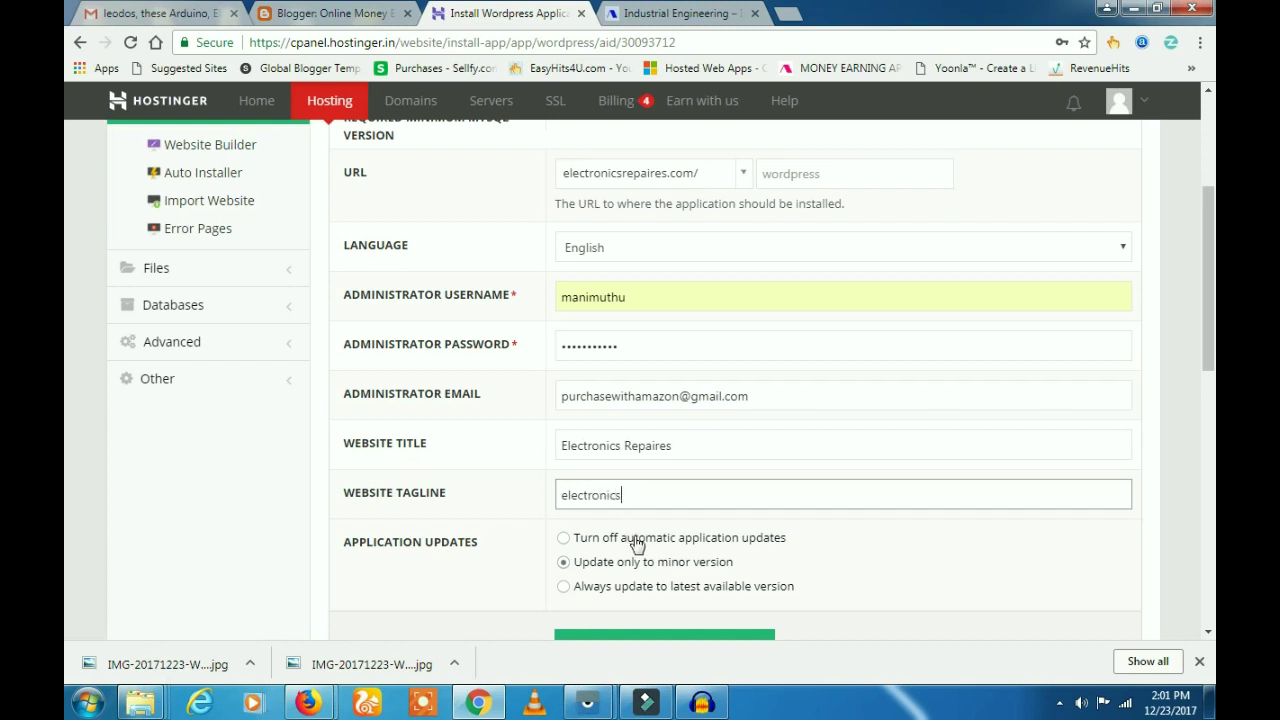
scroll(637, 545, down, 1)
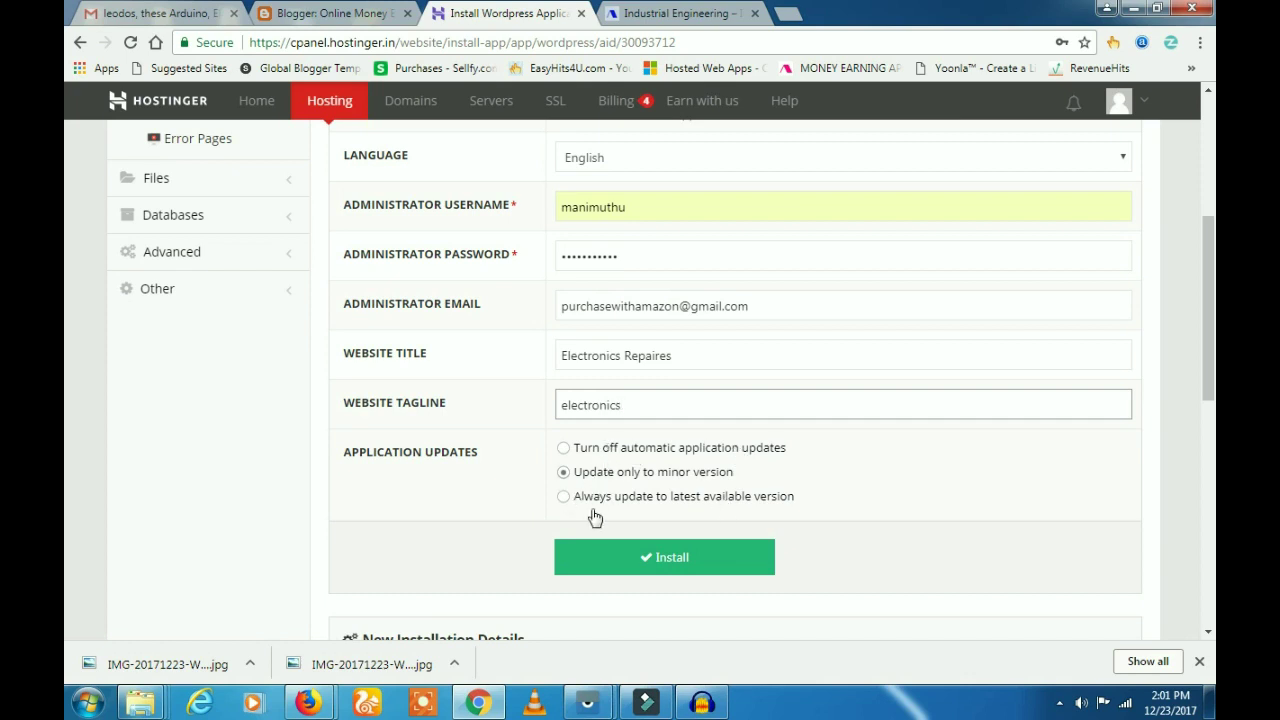
click(587, 554)
click(587, 555)
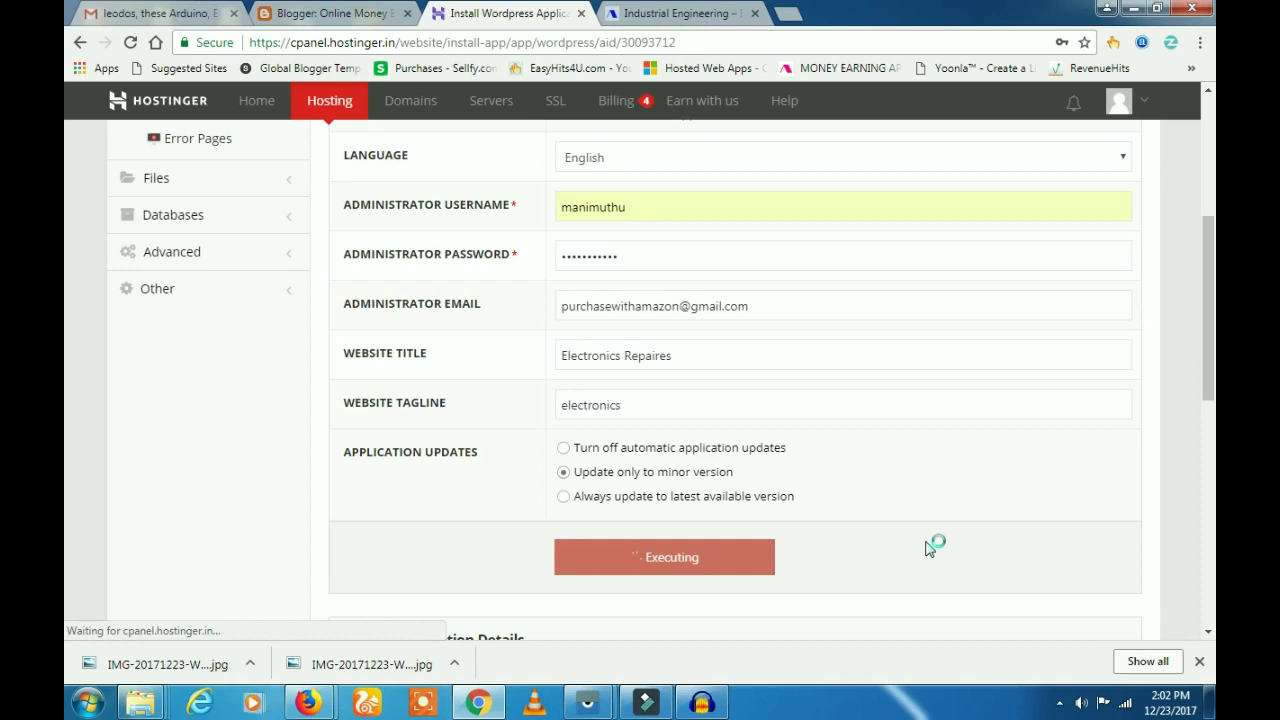
scroll(928, 548, down, 2)
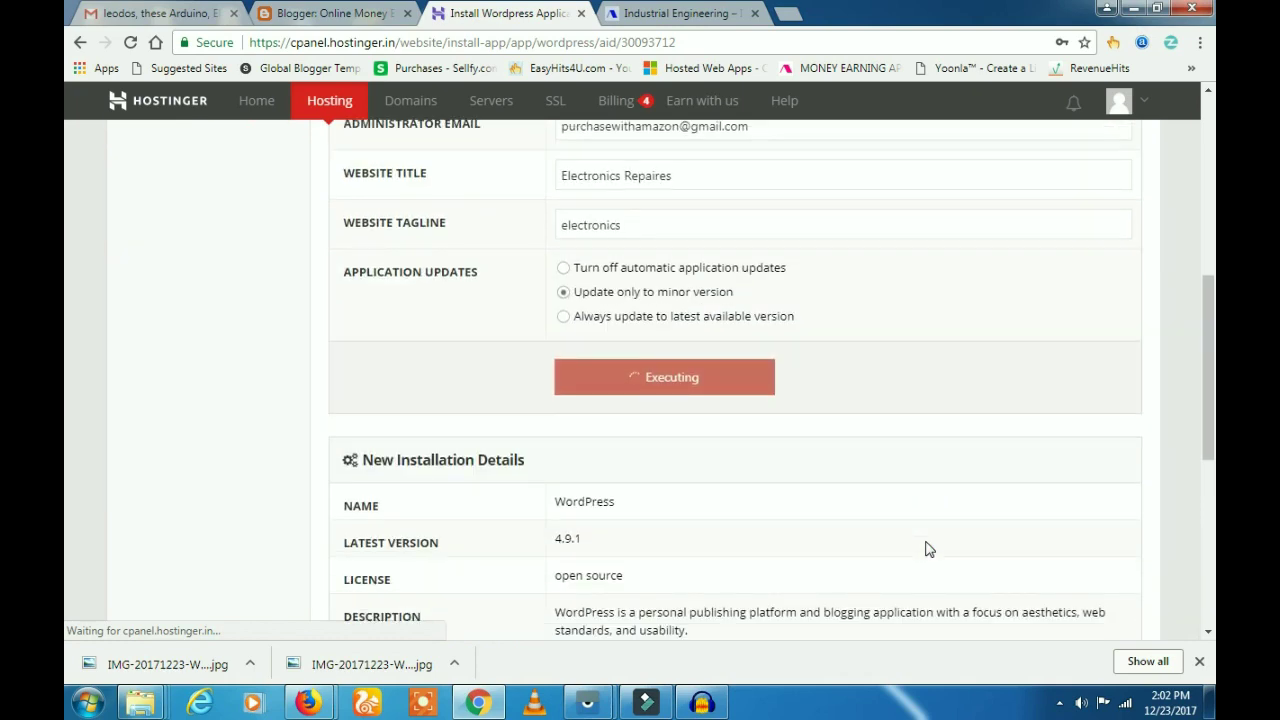
scroll(928, 548, down, 5)
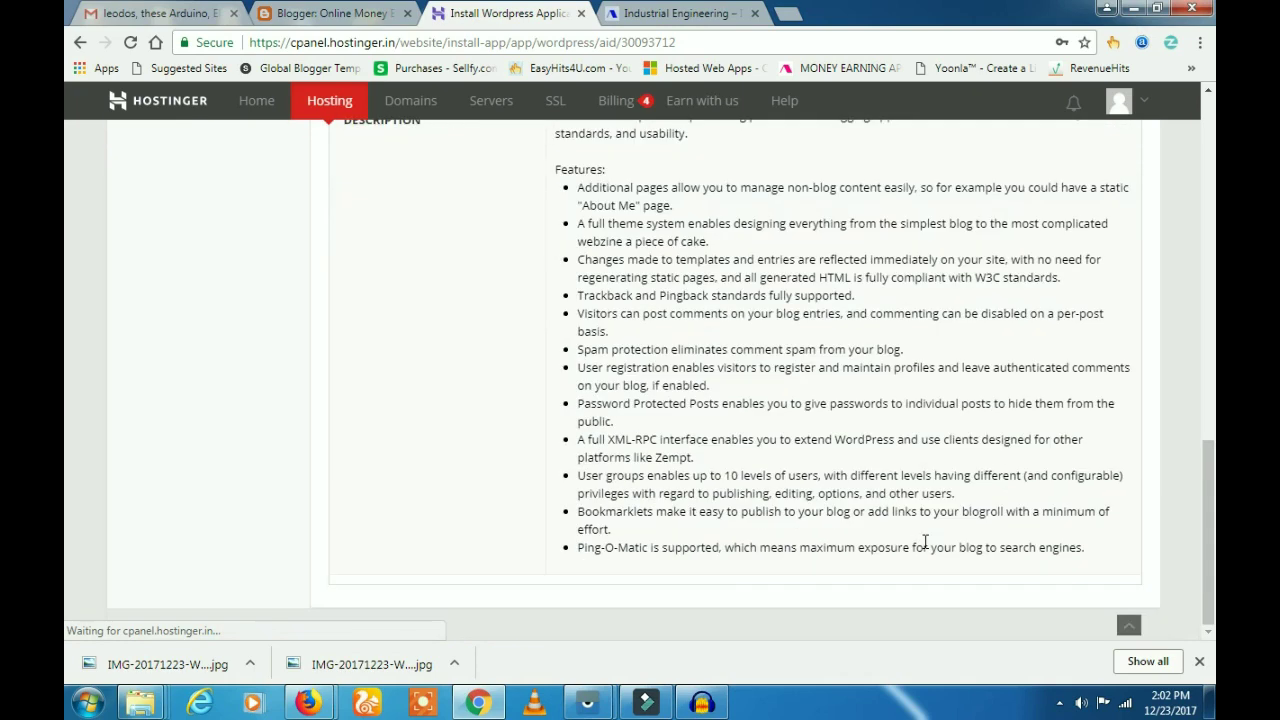
scroll(925, 541, up, 4)
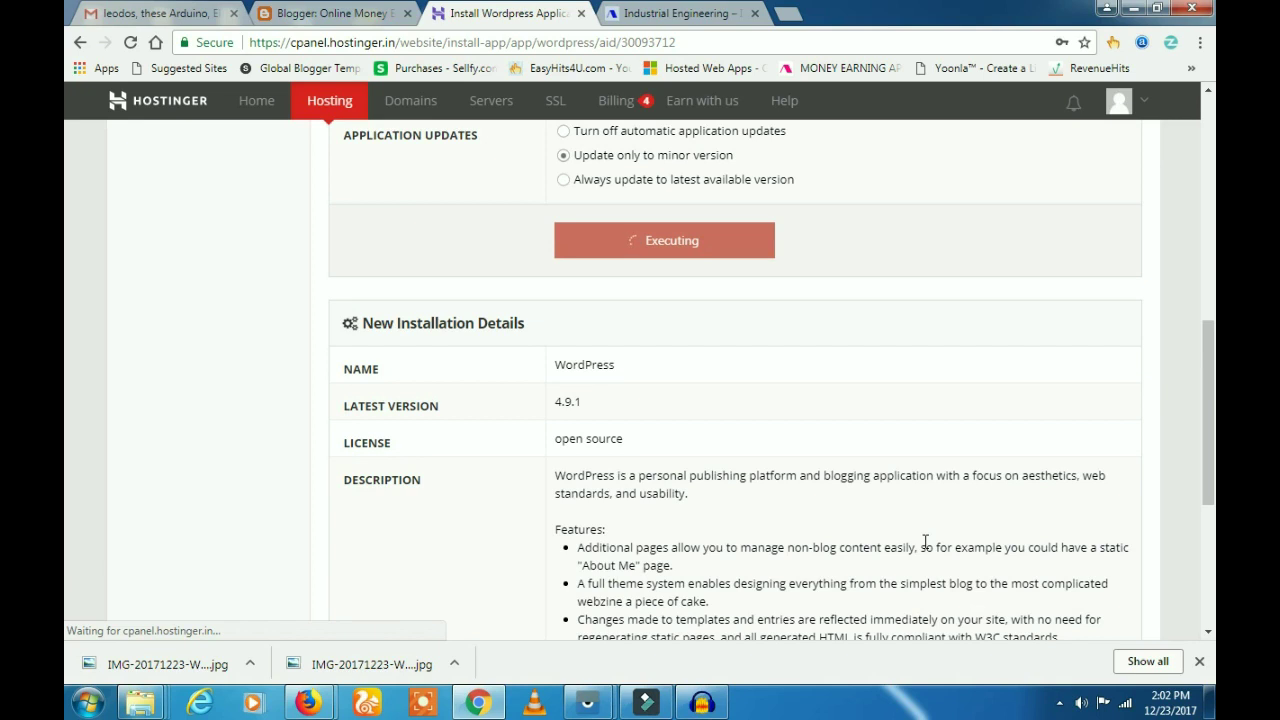
scroll(925, 541, up, 1)
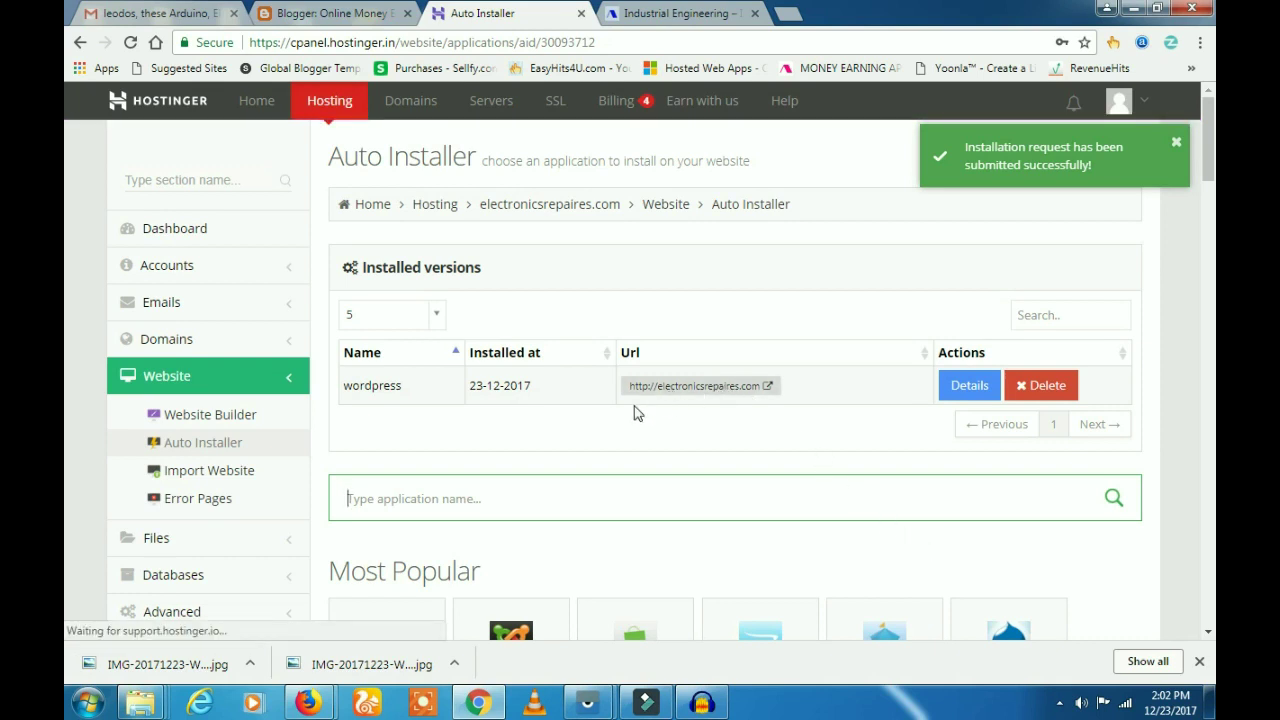
Dismiss the 'Installation request submitted' notice and open the WordPress installation's details
click(1178, 146)
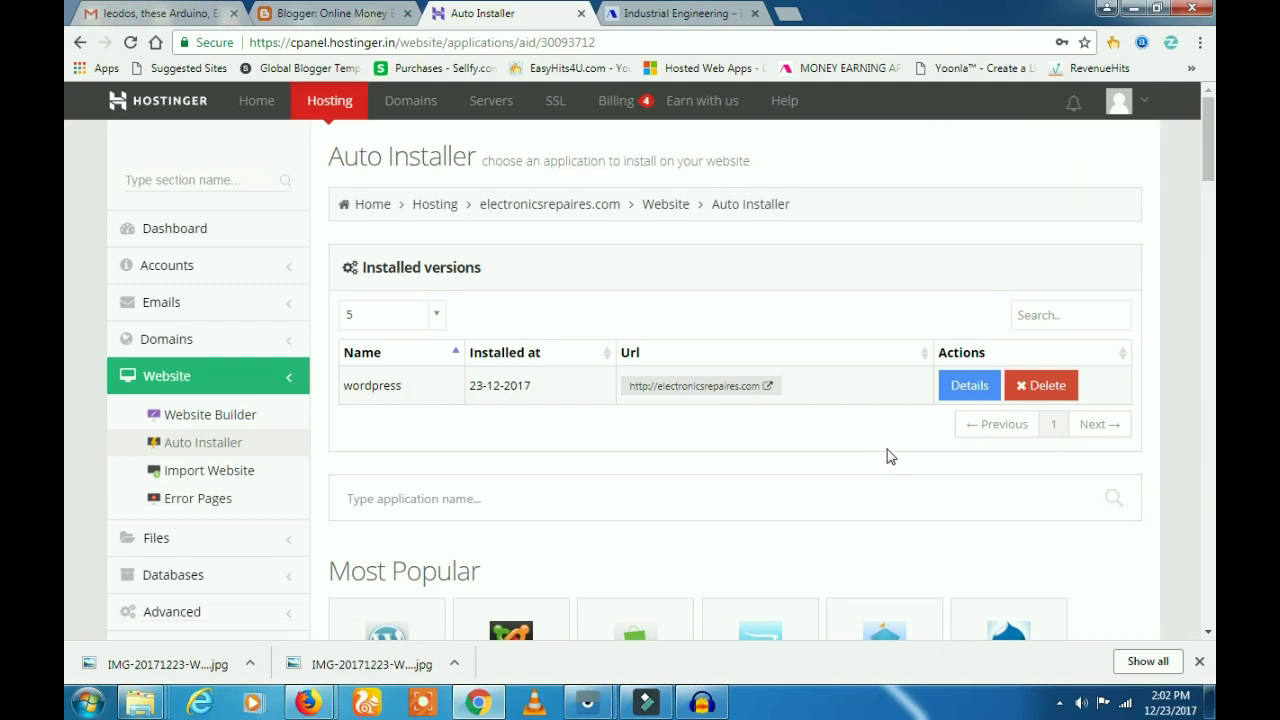
scroll(668, 515, down, 3)
scroll(666, 500, up, 3)
click(956, 388)
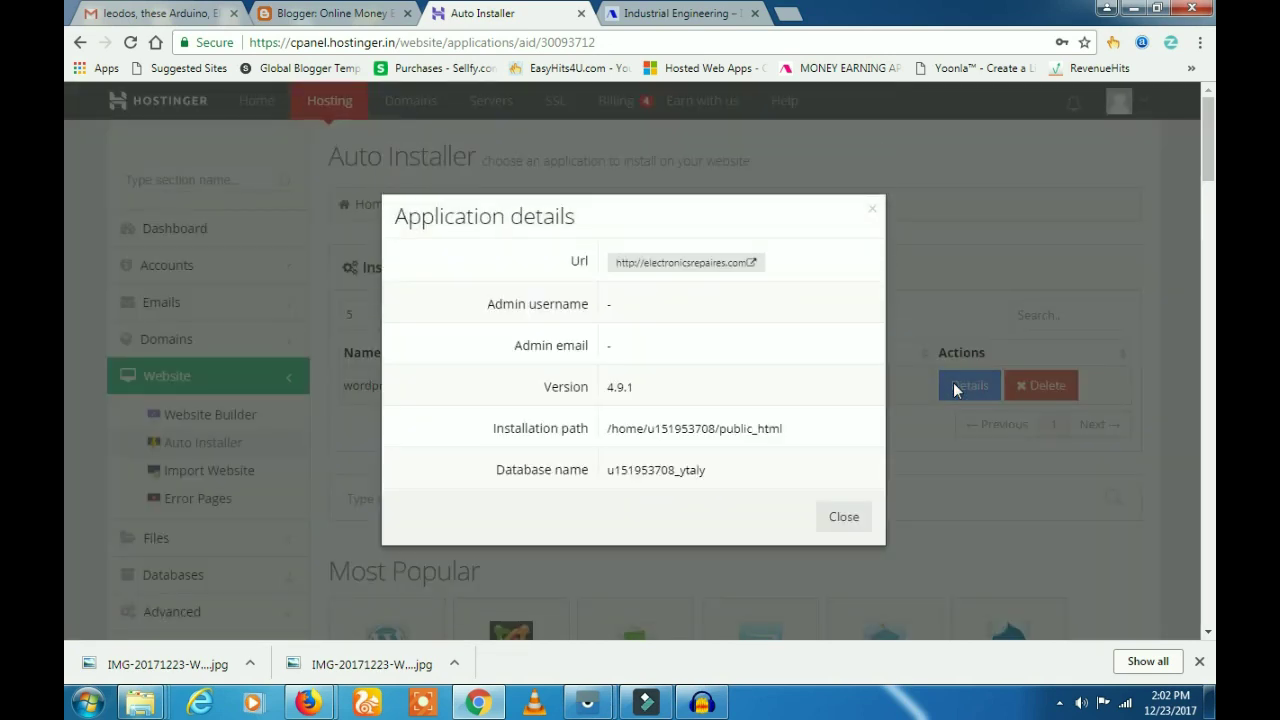
click(618, 312)
View the new site's Hello world homepage in a new tab, then close the installation details
click(664, 266)
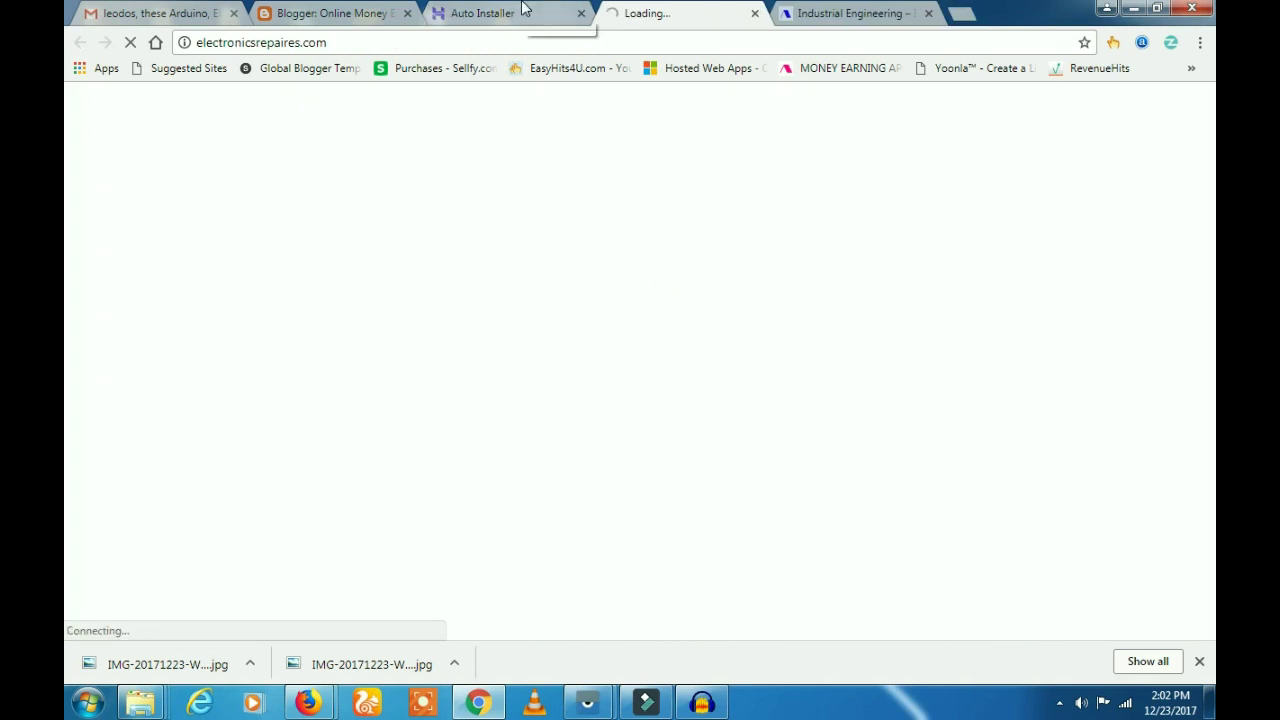
click(522, 10)
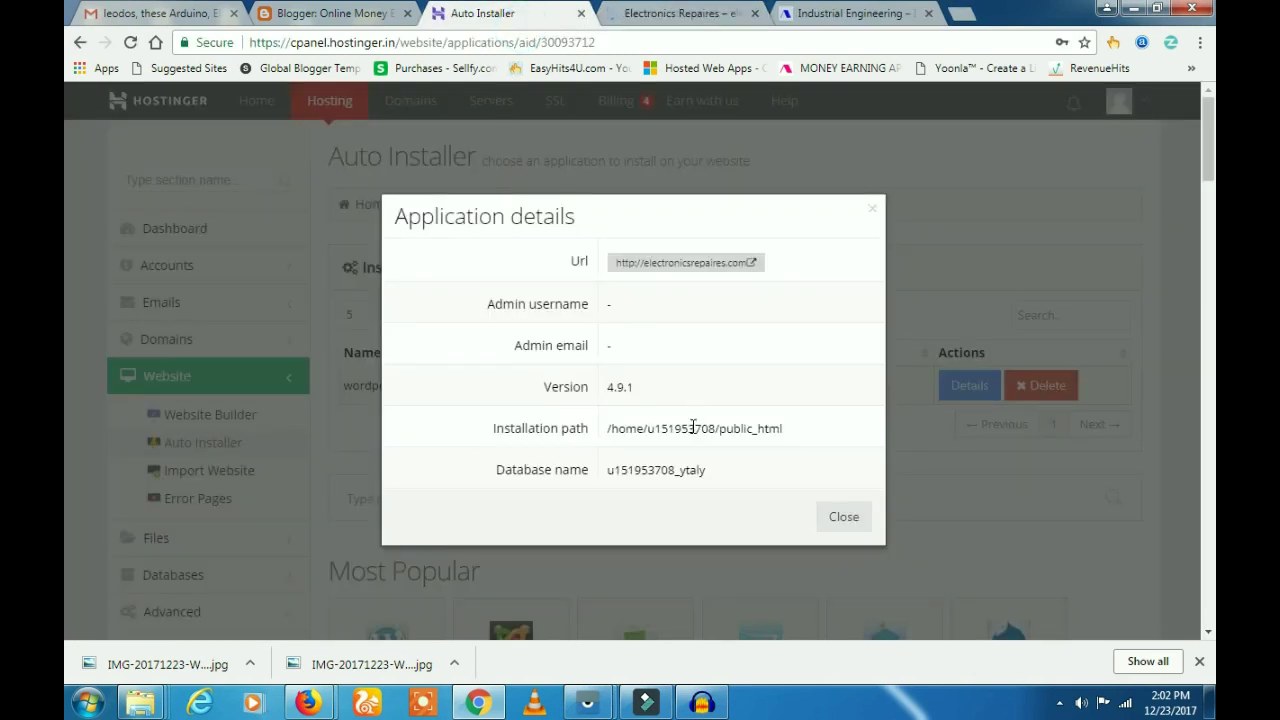
click(693, 9)
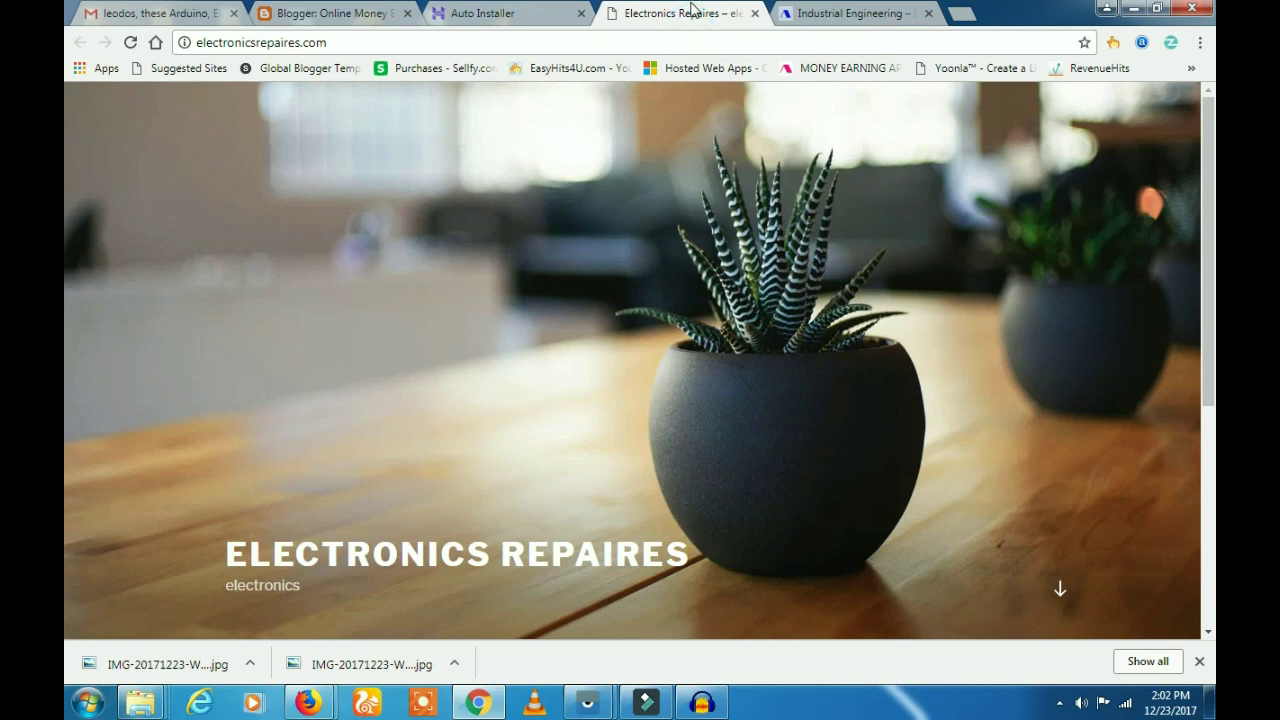
scroll(340, 423, down, 4)
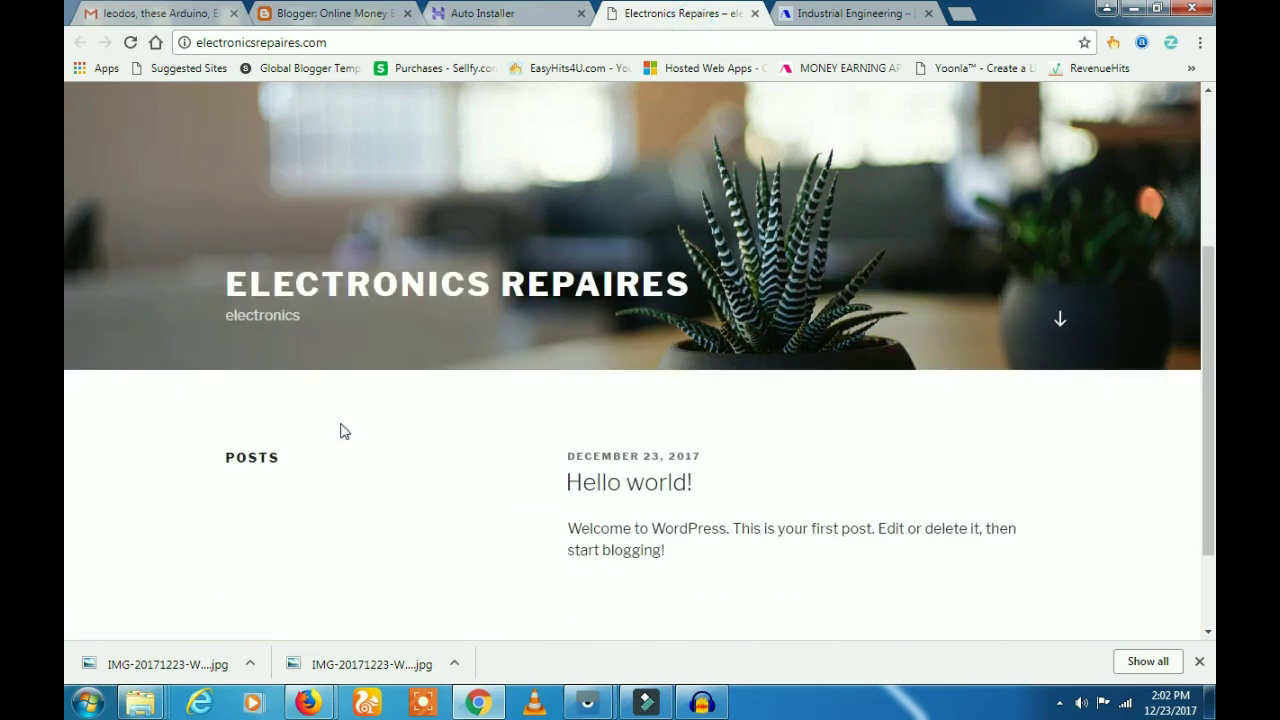
scroll(341, 427, up, 4)
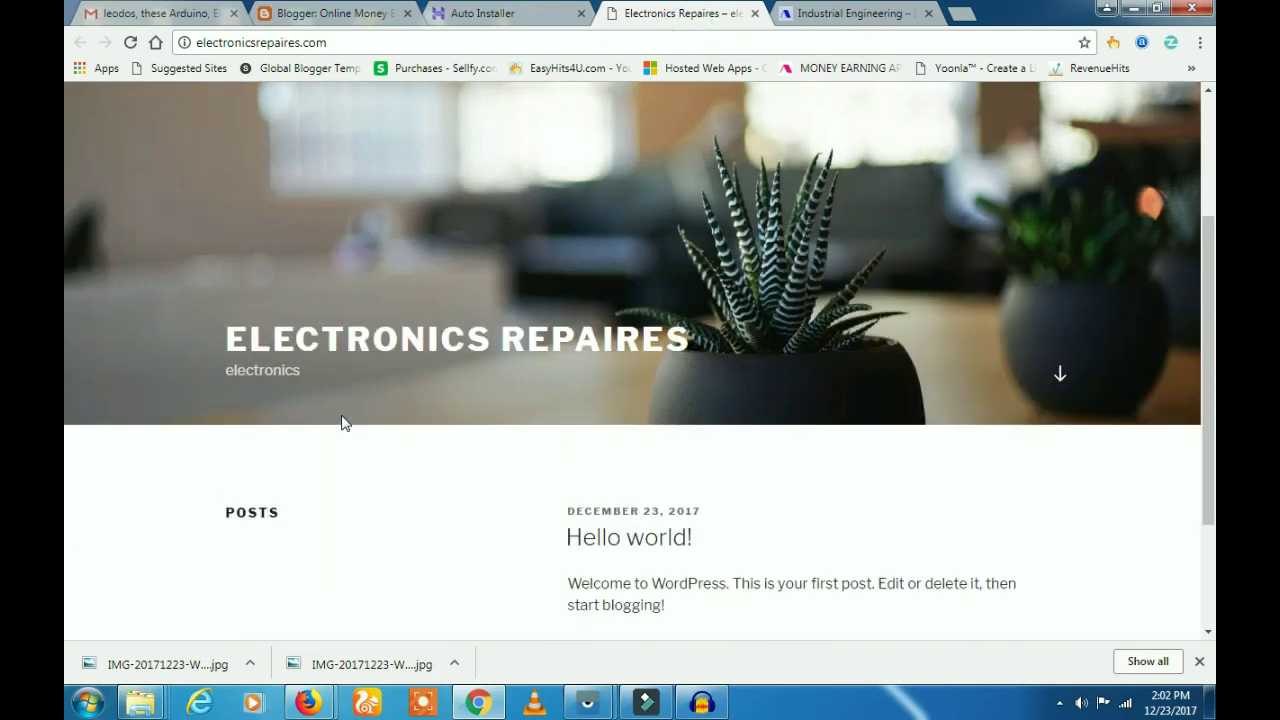
click(535, 9)
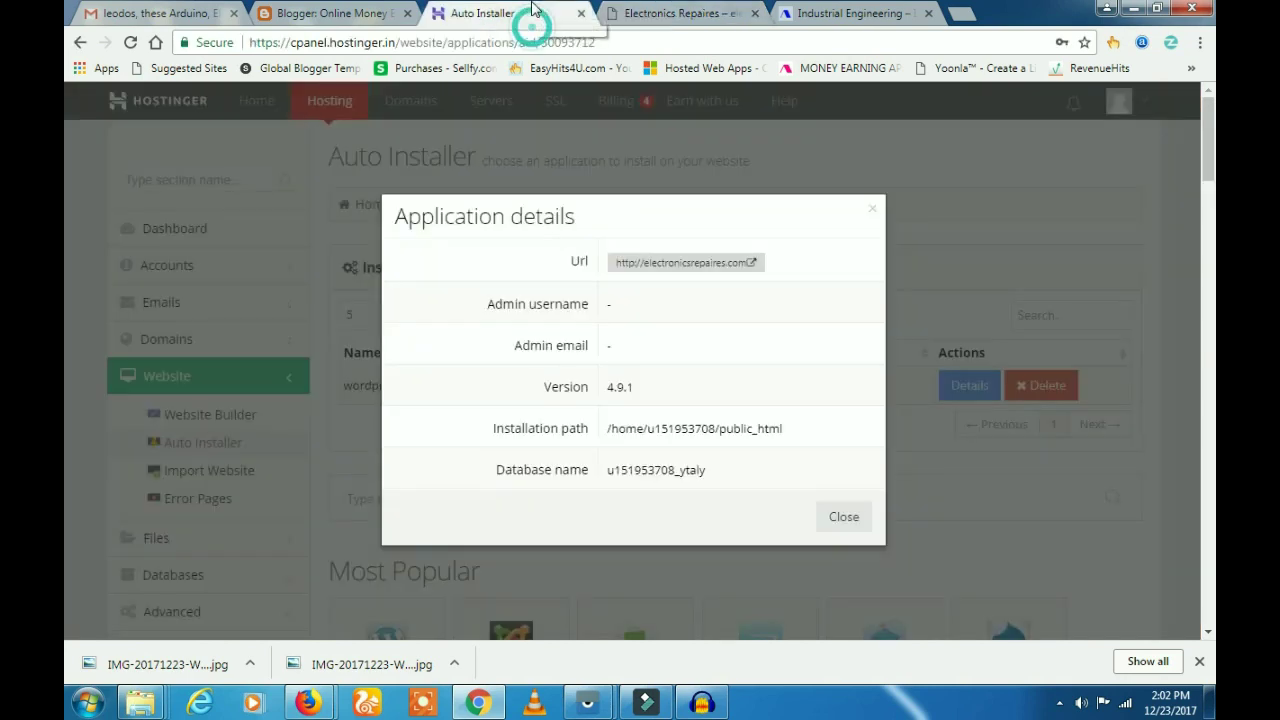
click(840, 517)
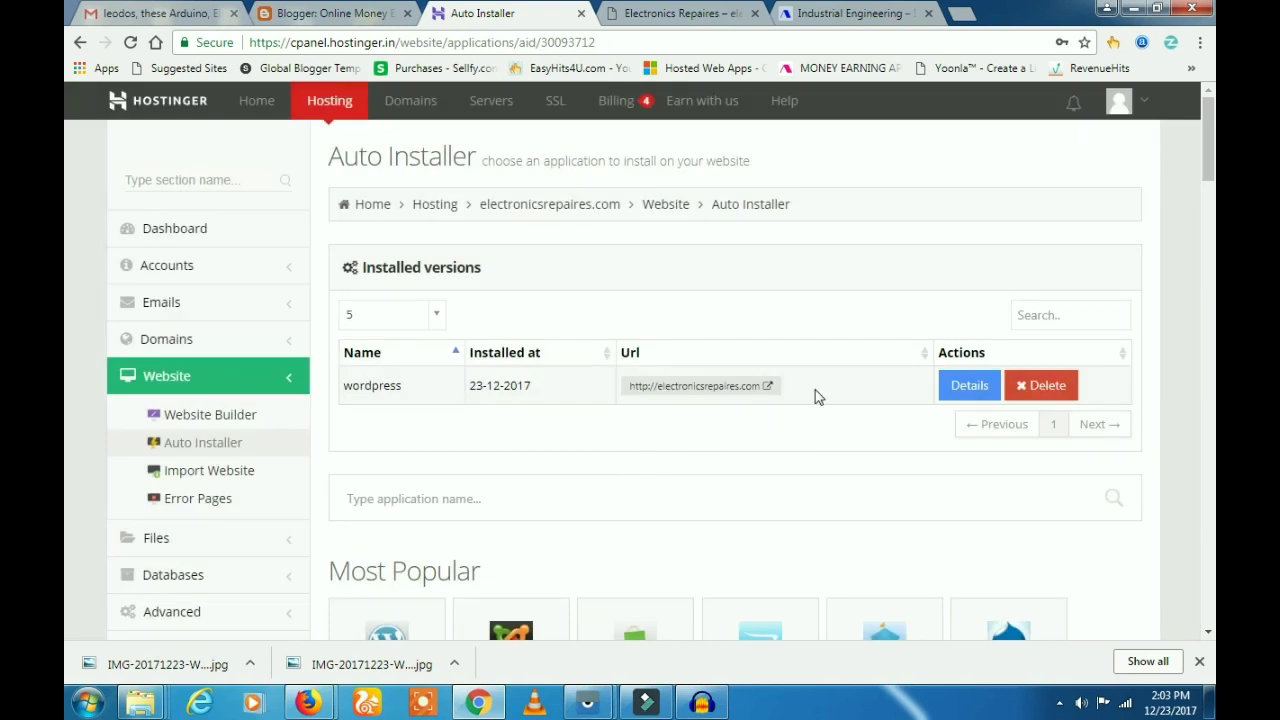
Load the site's /admin address in the homepage tab
click(771, 391)
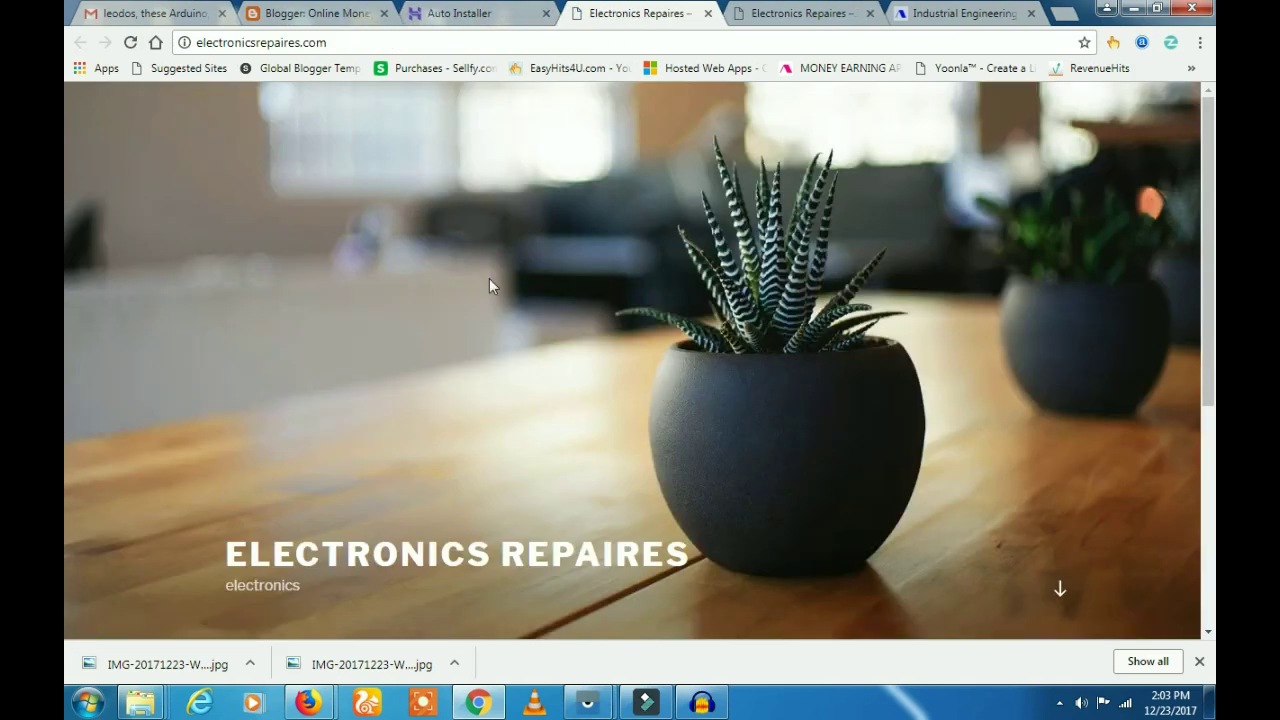
click(478, 13)
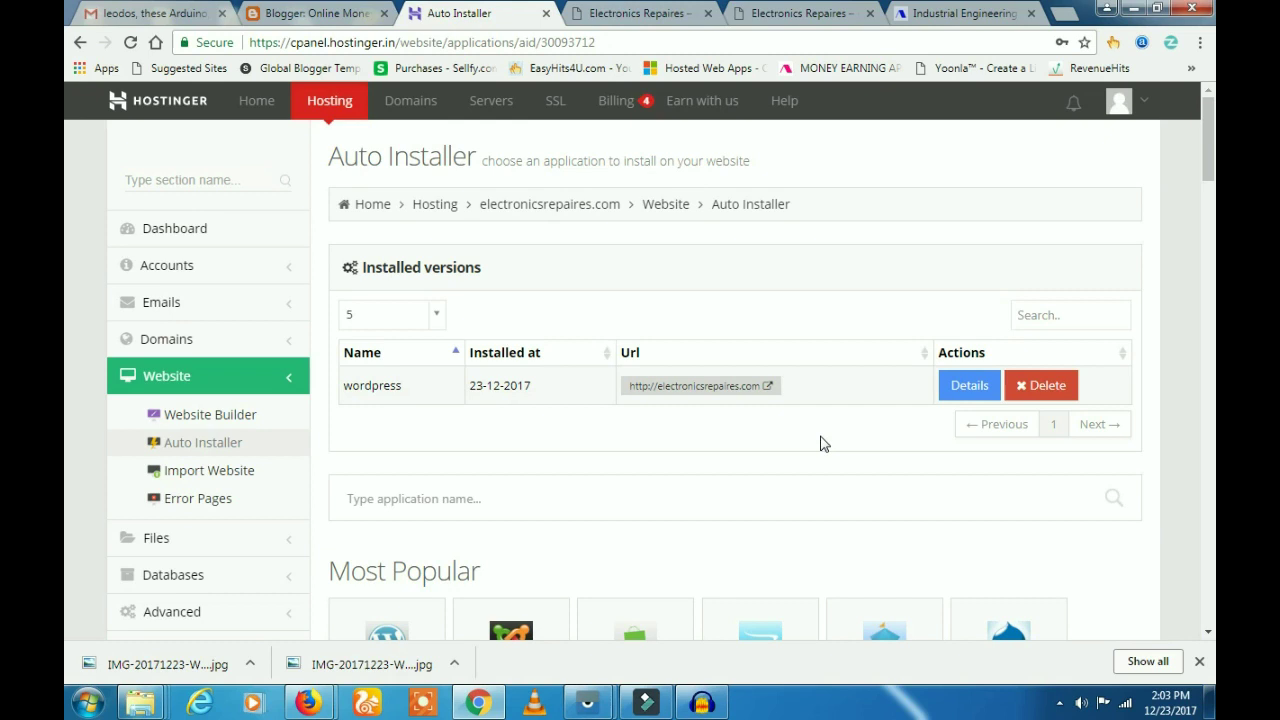
click(597, 12)
click(397, 45)
click(397, 45)
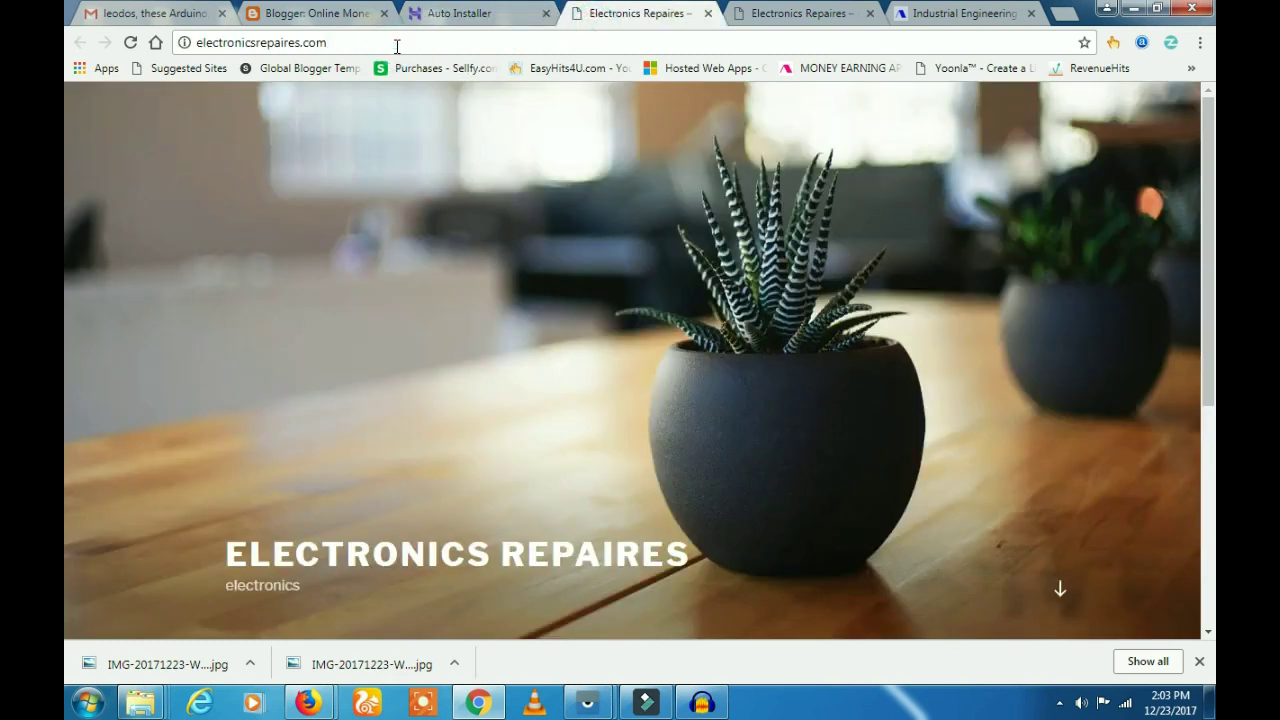
text(/admin)
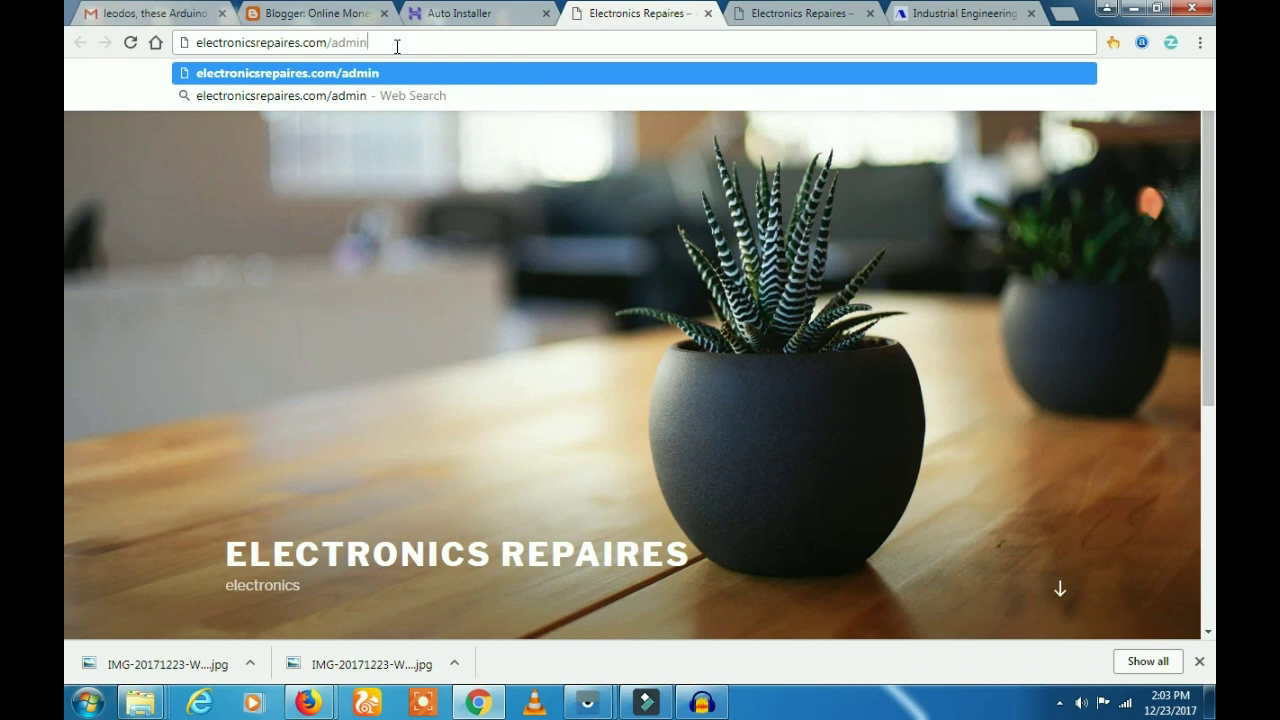
key(Return)
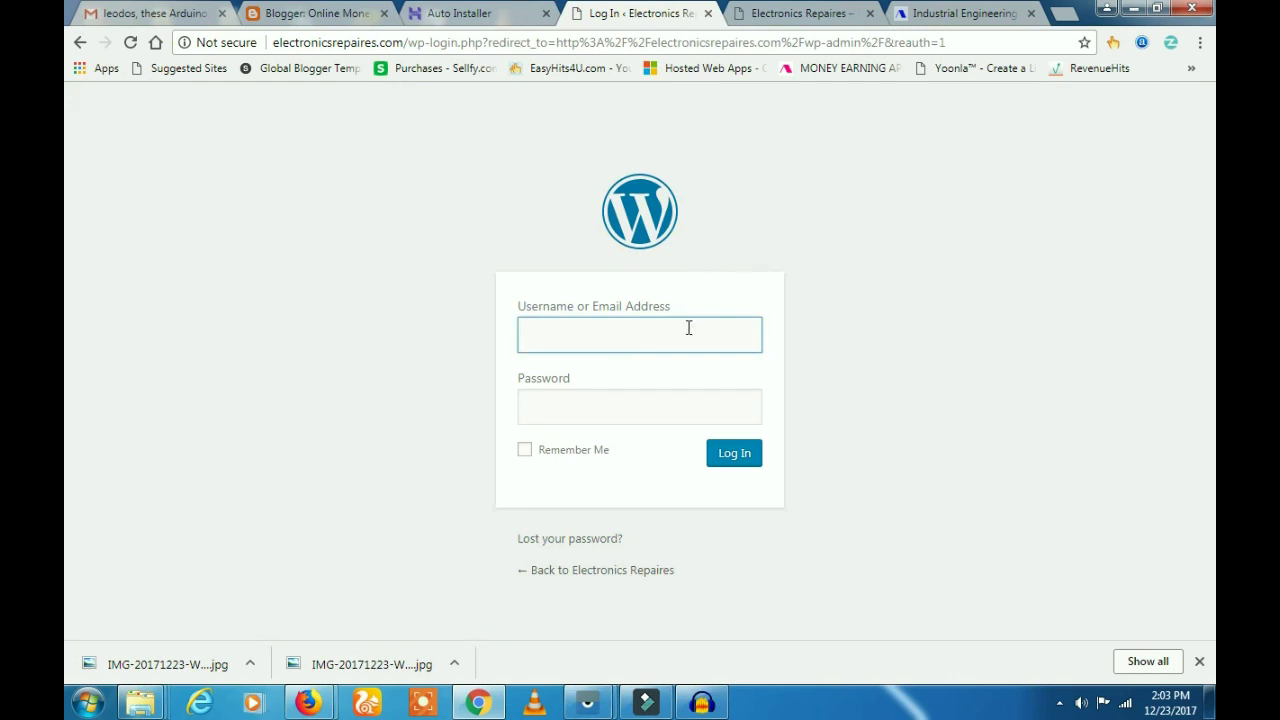
Log in with the saved admin username and the account password
text(mani)
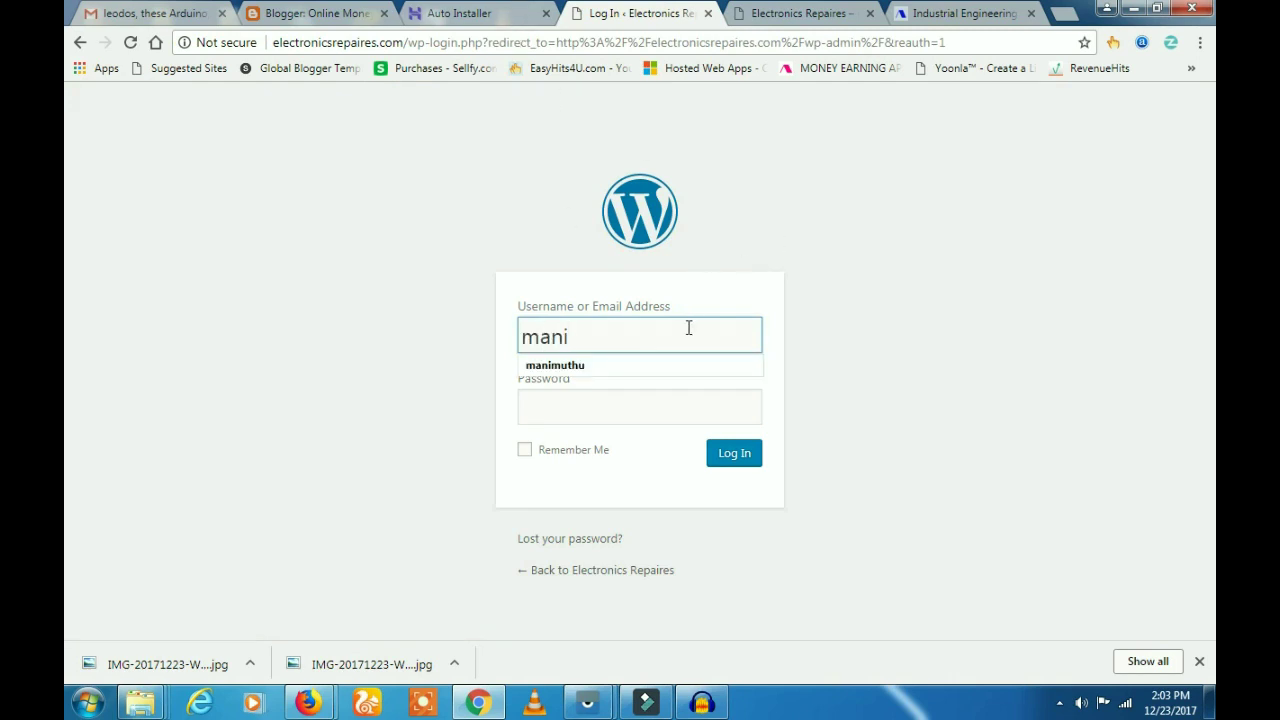
click(689, 360)
click(669, 396)
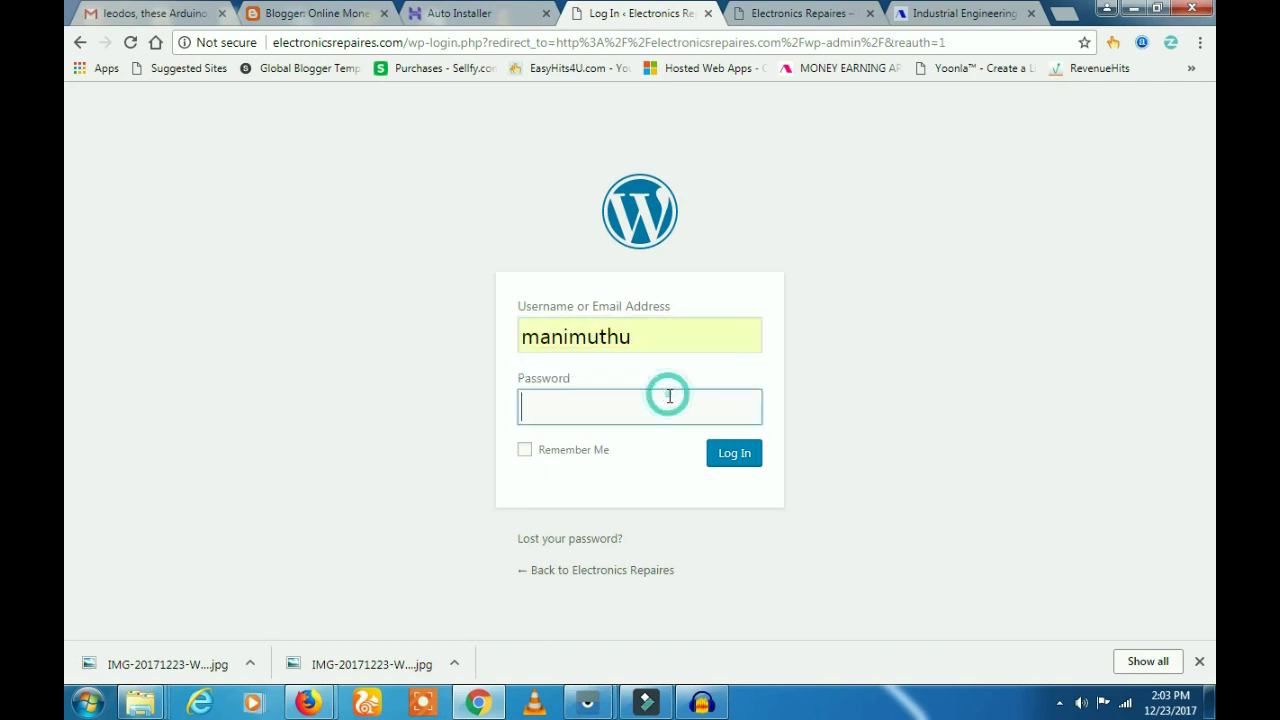
text(•••••••••••)
click(753, 460)
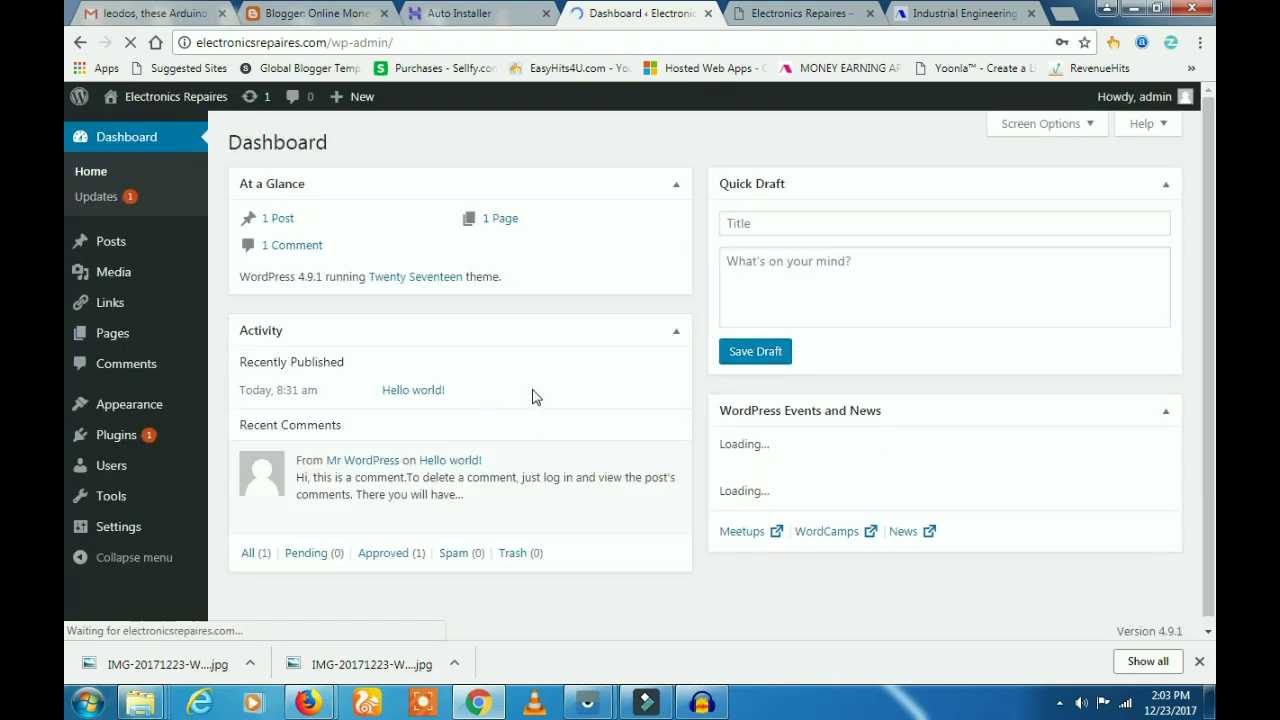
Save the WordPress login password in Chrome and start a blank new post from Posts
click(946, 193)
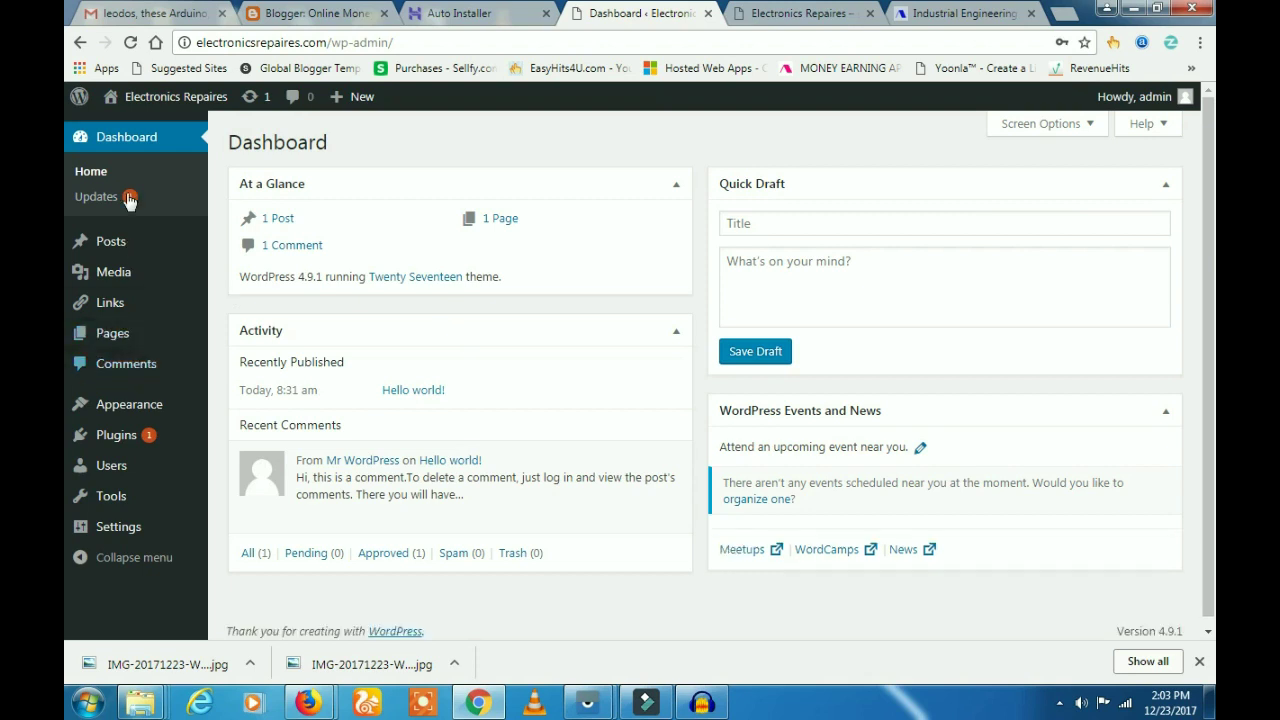
click(122, 247)
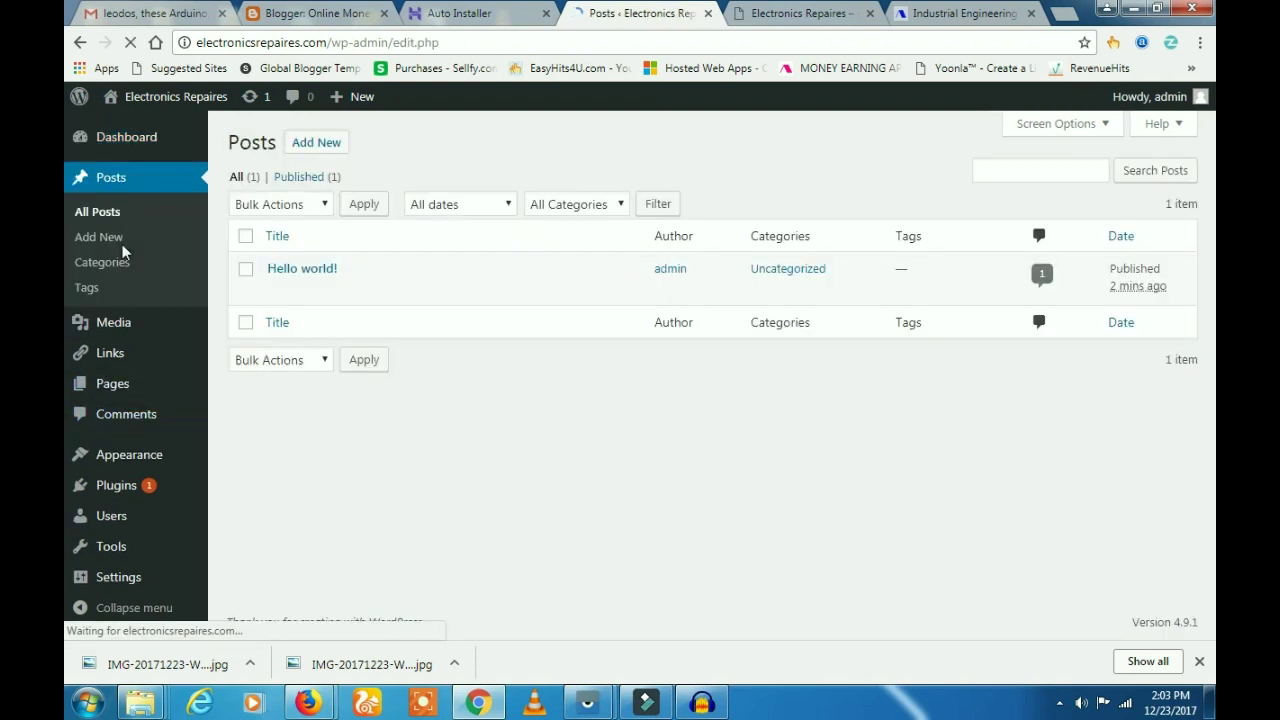
mouse_move(366, 297)
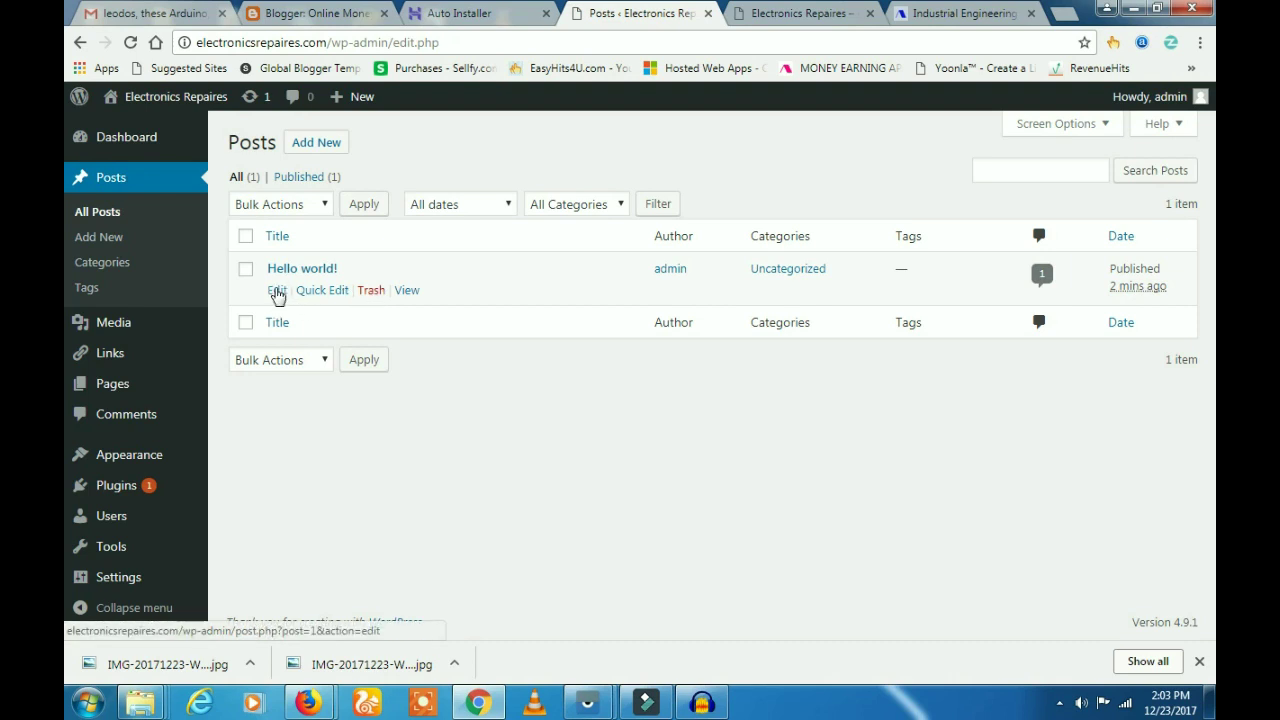
click(313, 142)
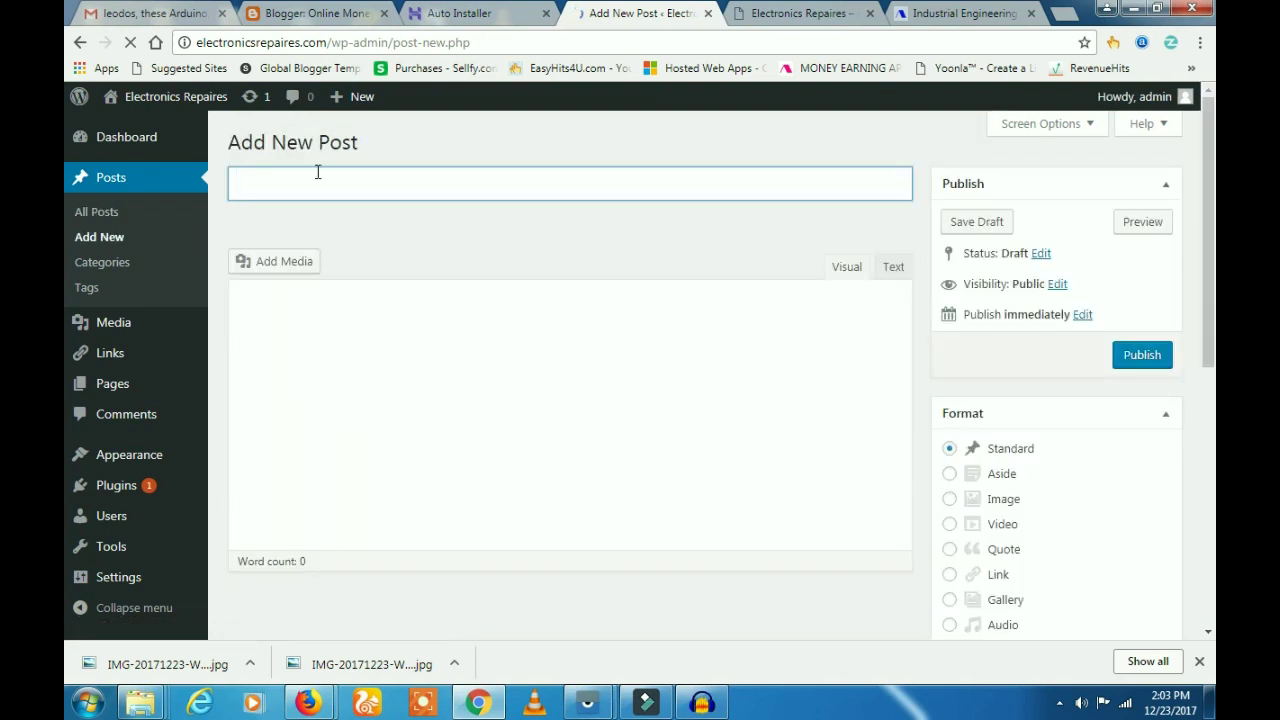
Write a post titled 'hi' with the body text 'welcome to elec'
text(hi)
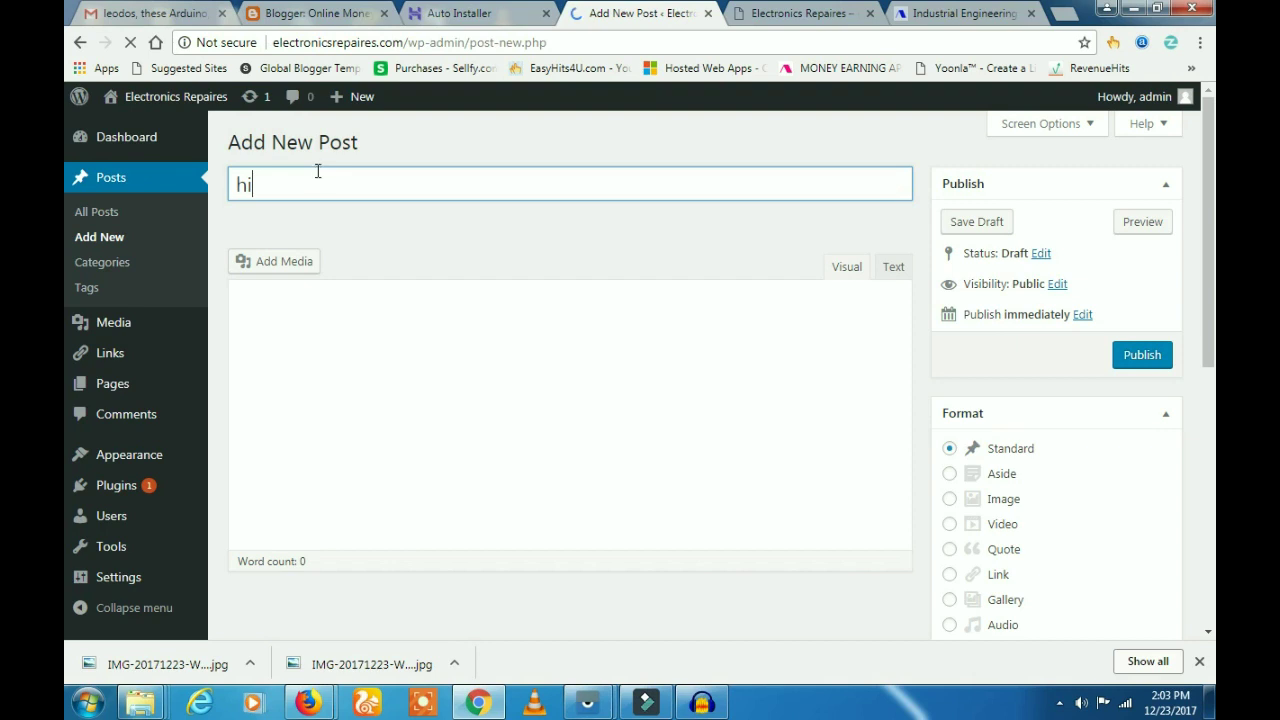
click(312, 412)
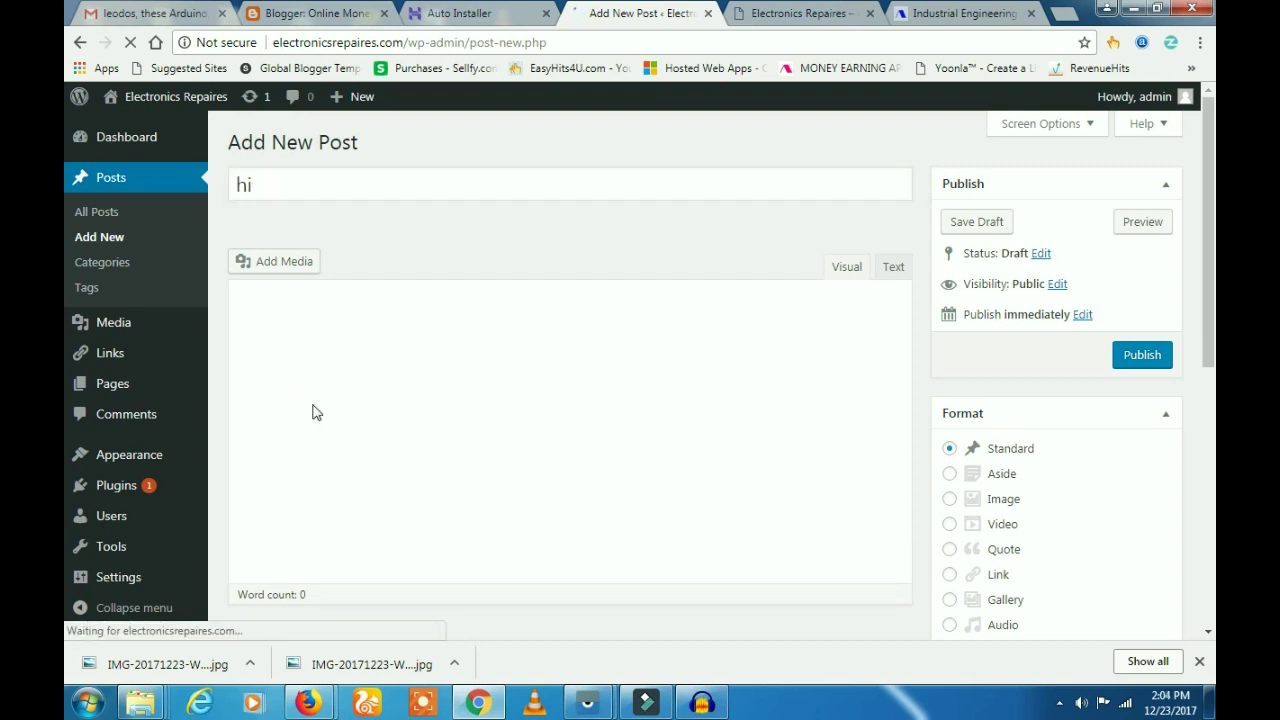
click(313, 366)
text(we)
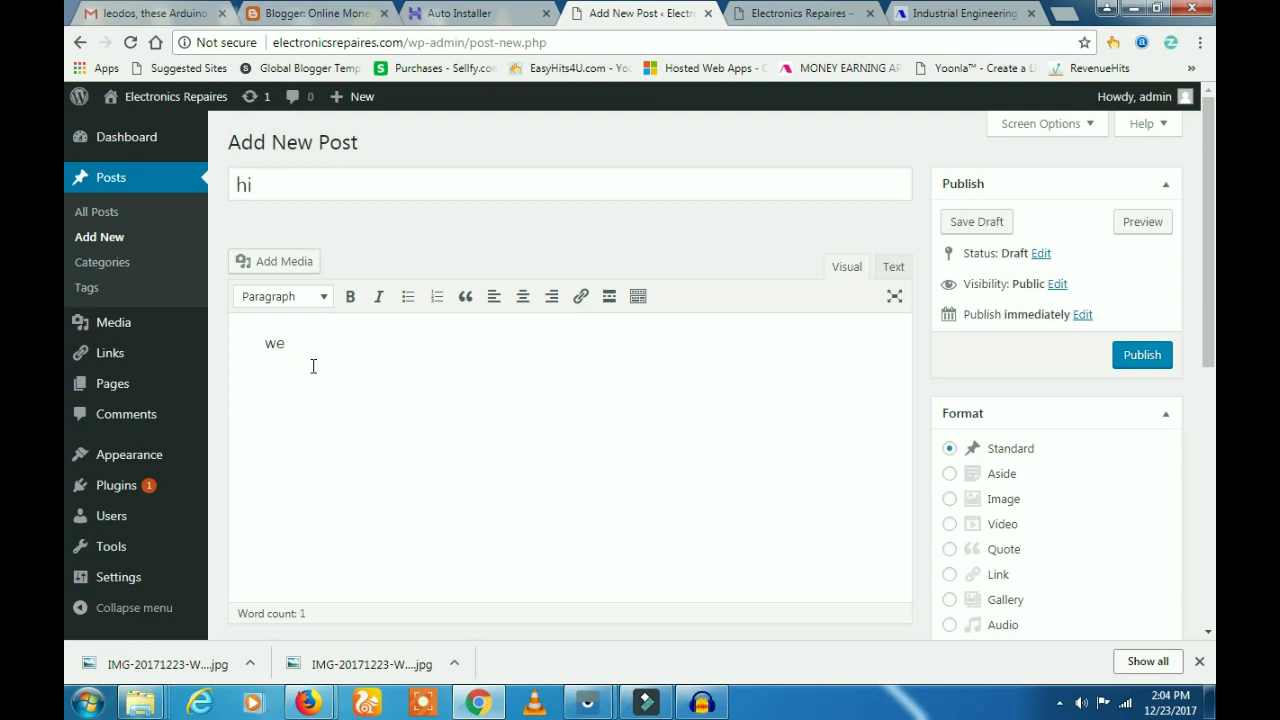
text(lcome to elec)
Publish the 'hi' post and reload the Electronics Repaires homepage
click(1160, 354)
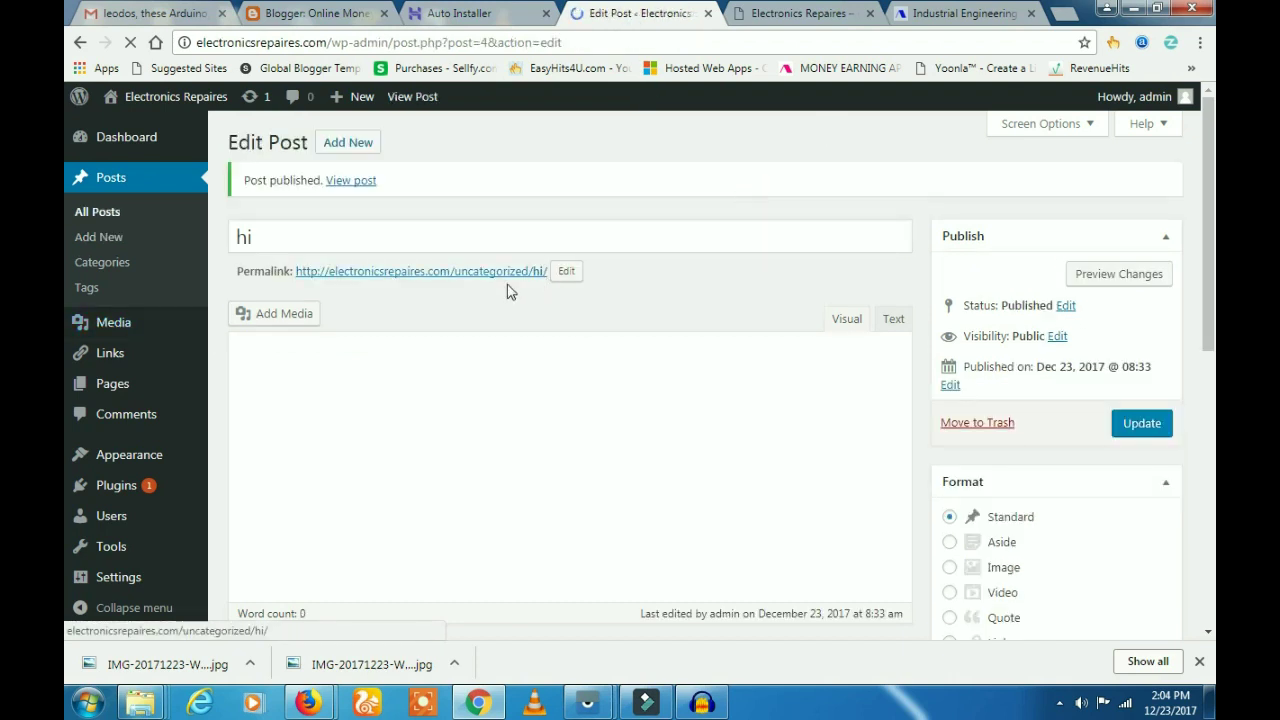
click(411, 272)
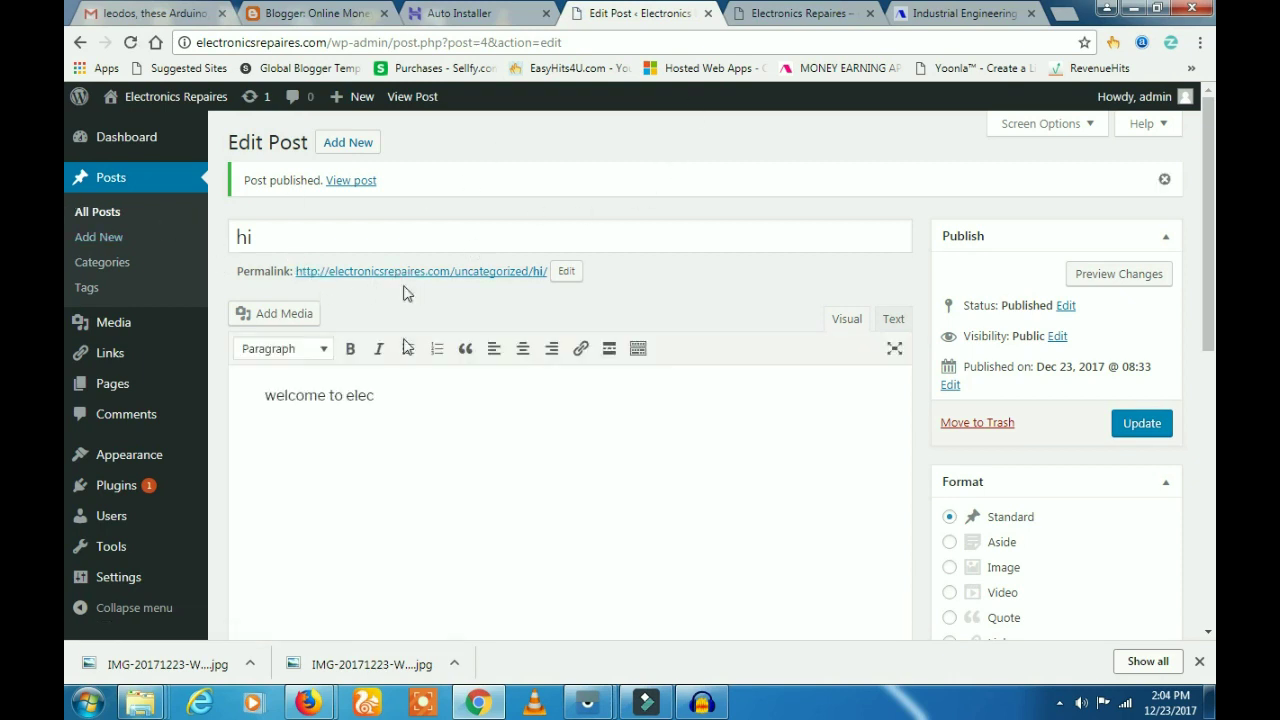
click(798, 12)
click(130, 42)
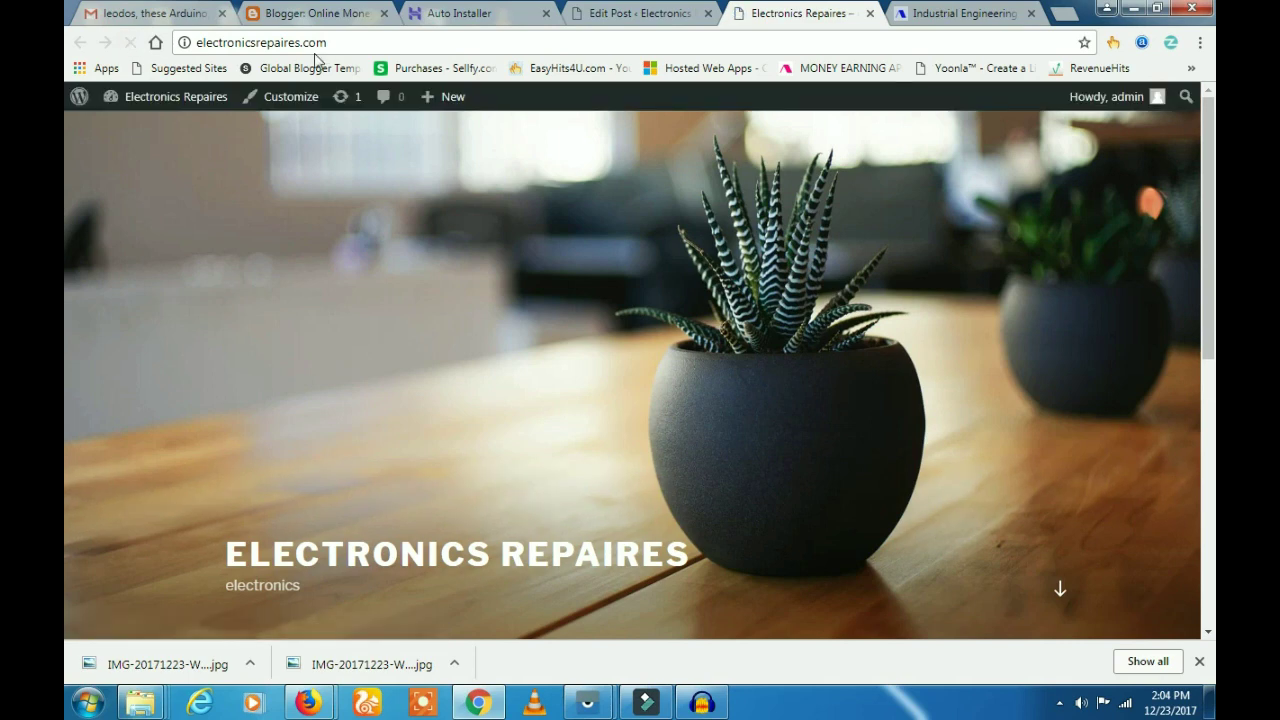
Confirm the 'hi' post is listed on the homepage above Hello world, then return to the Auto Installer
scroll(554, 325, down, 1)
scroll(560, 323, down, 1)
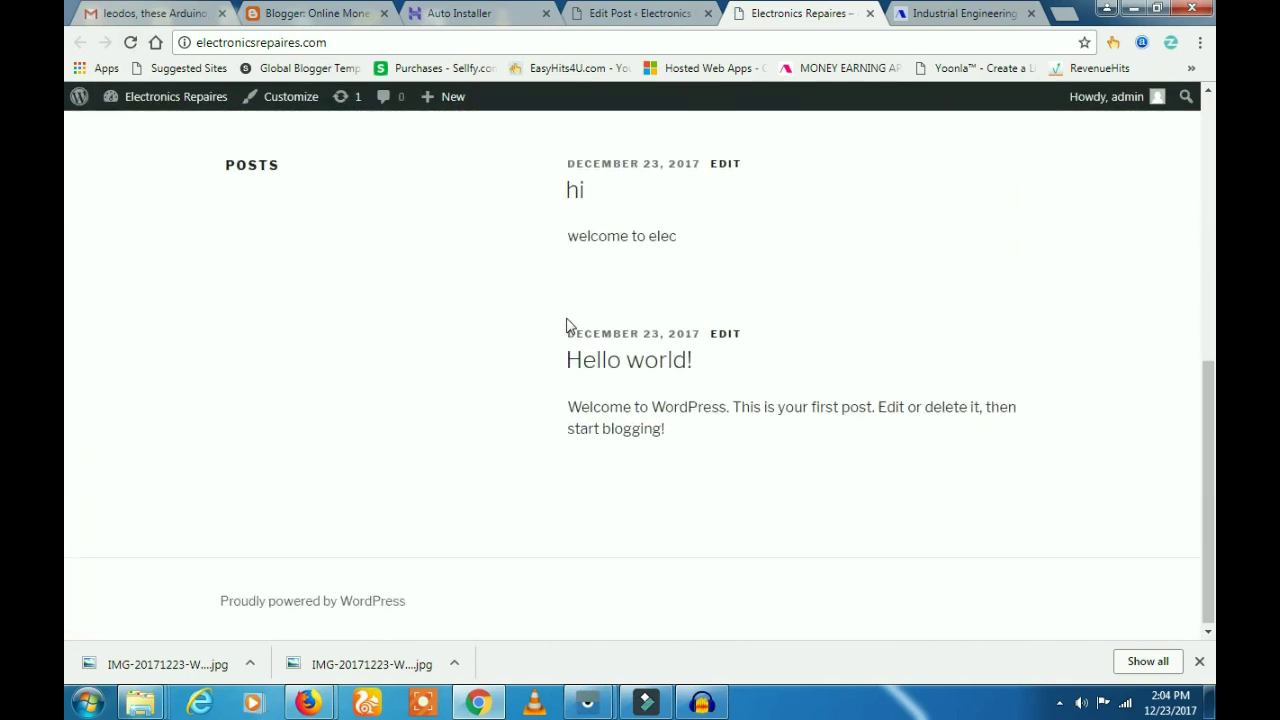
scroll(600, 400, up, 2)
drag(677, 420, 563, 351)
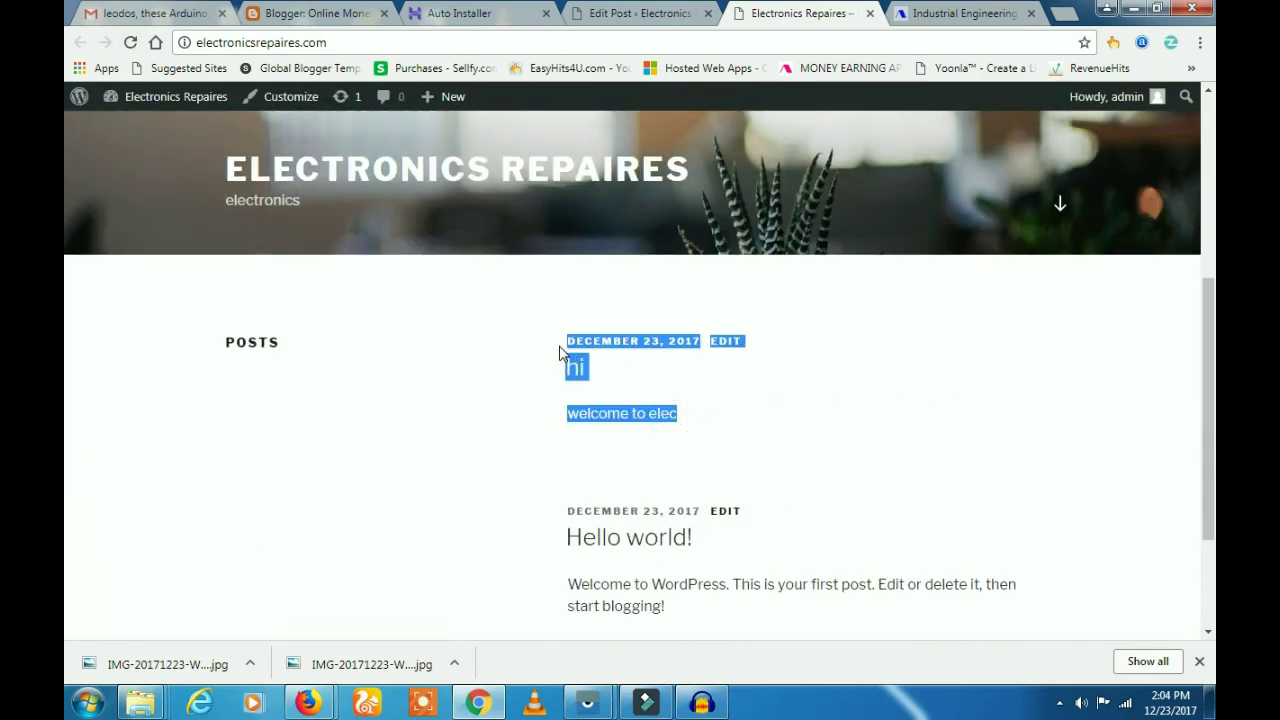
click(692, 367)
scroll(649, 346, up, 3)
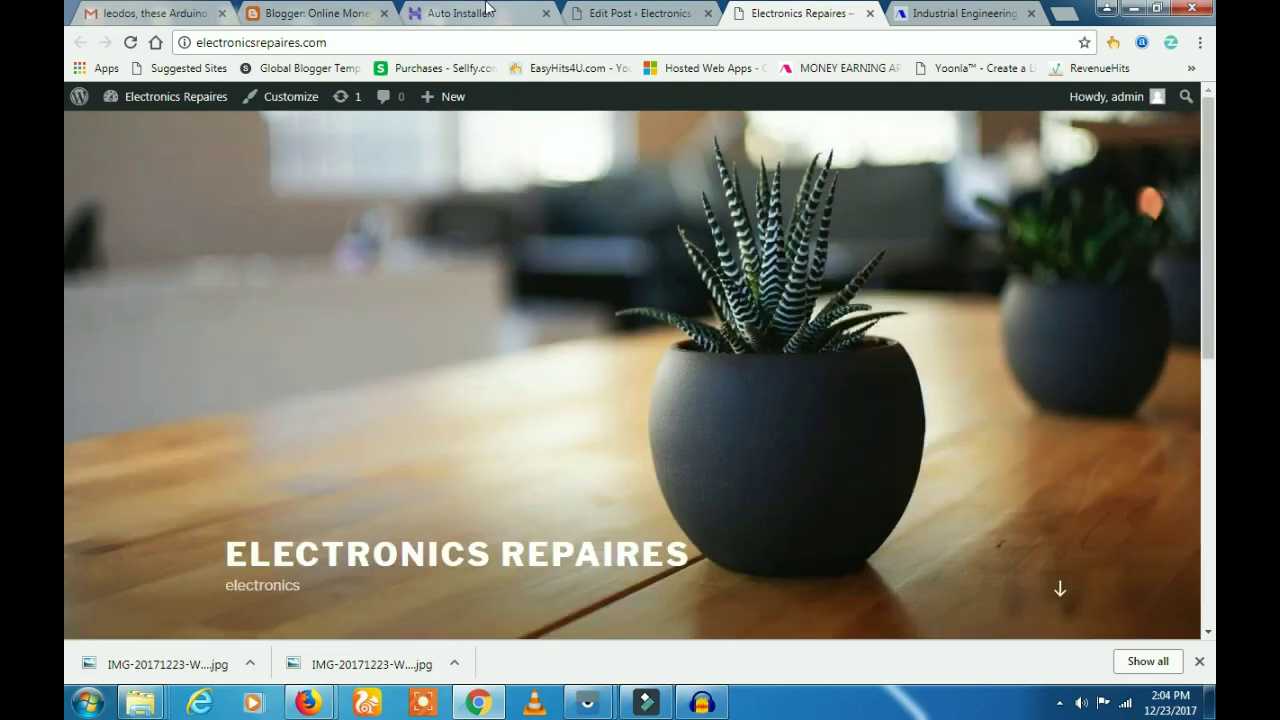
click(630, 13)
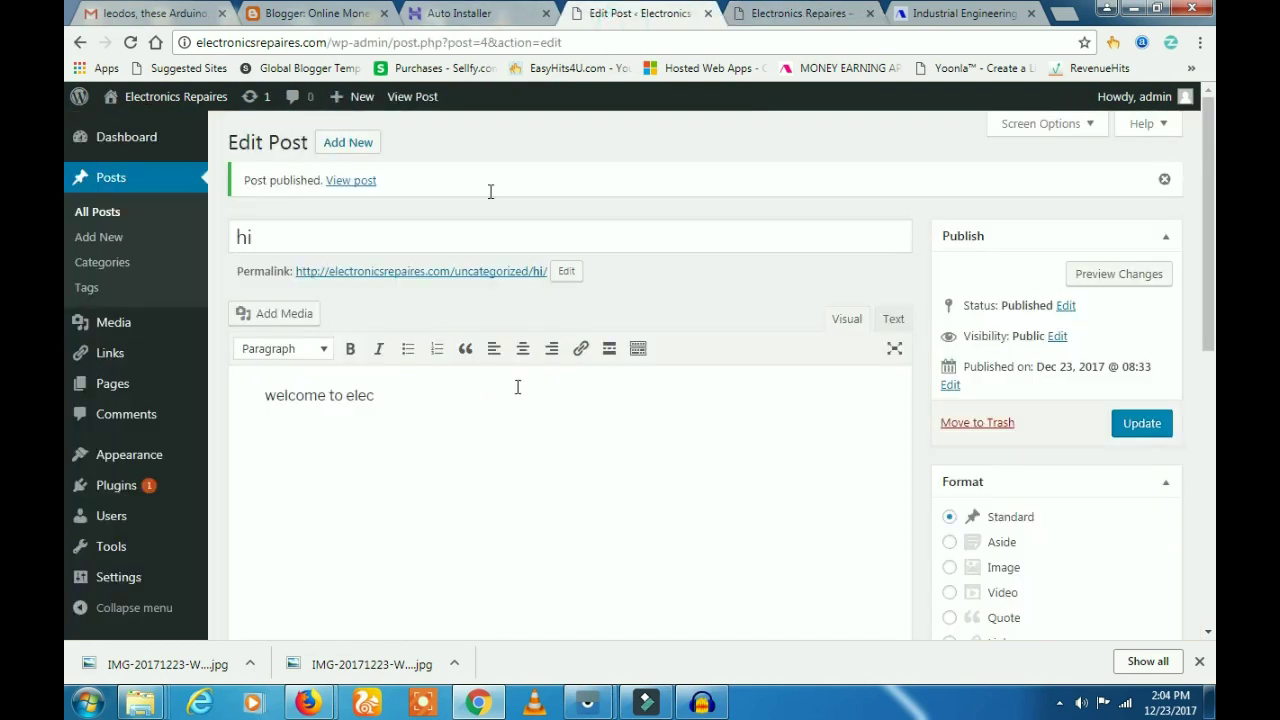
click(488, 14)
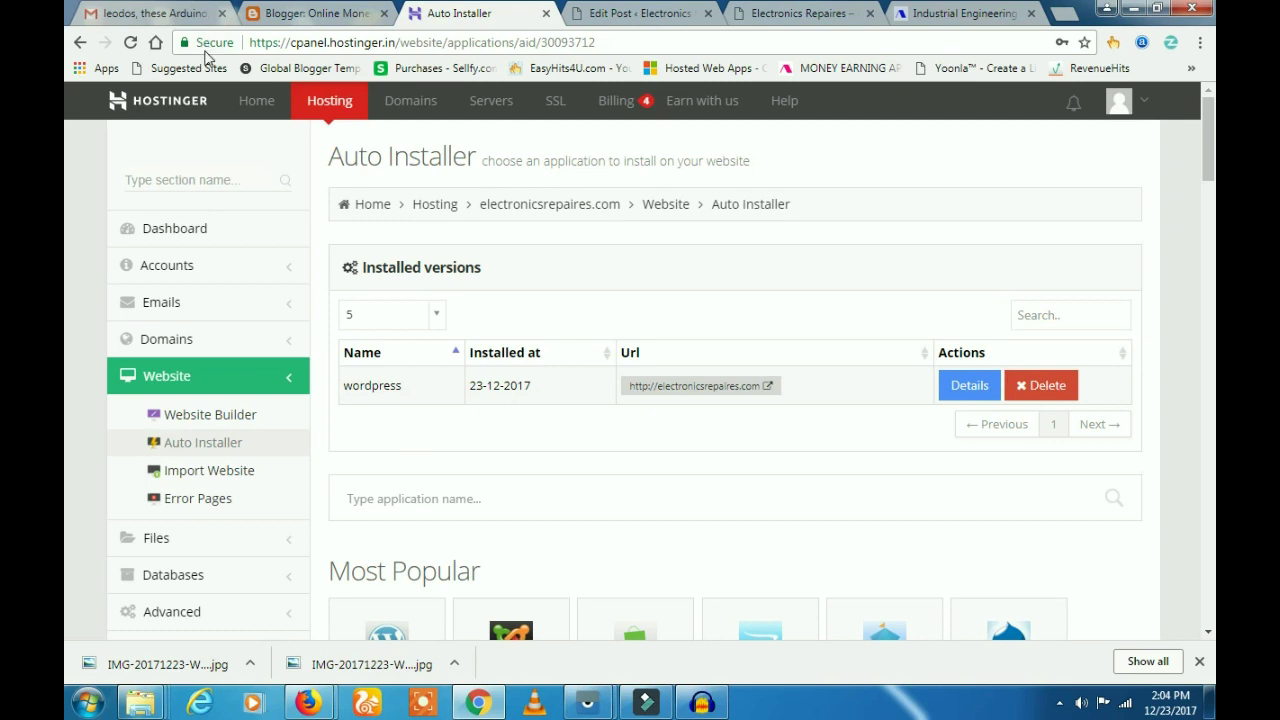
Open the Hosting Accounts list from the Hostinger home dashboard
click(257, 103)
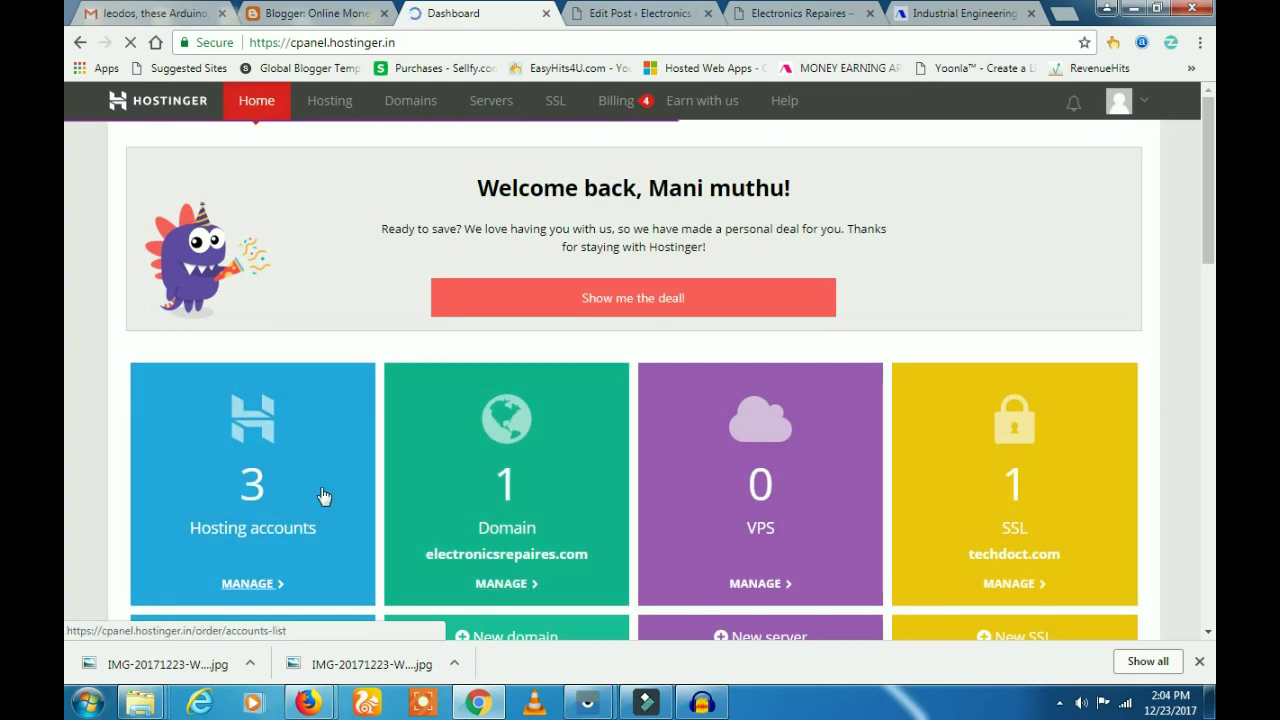
scroll(300, 500, down, 3)
click(264, 313)
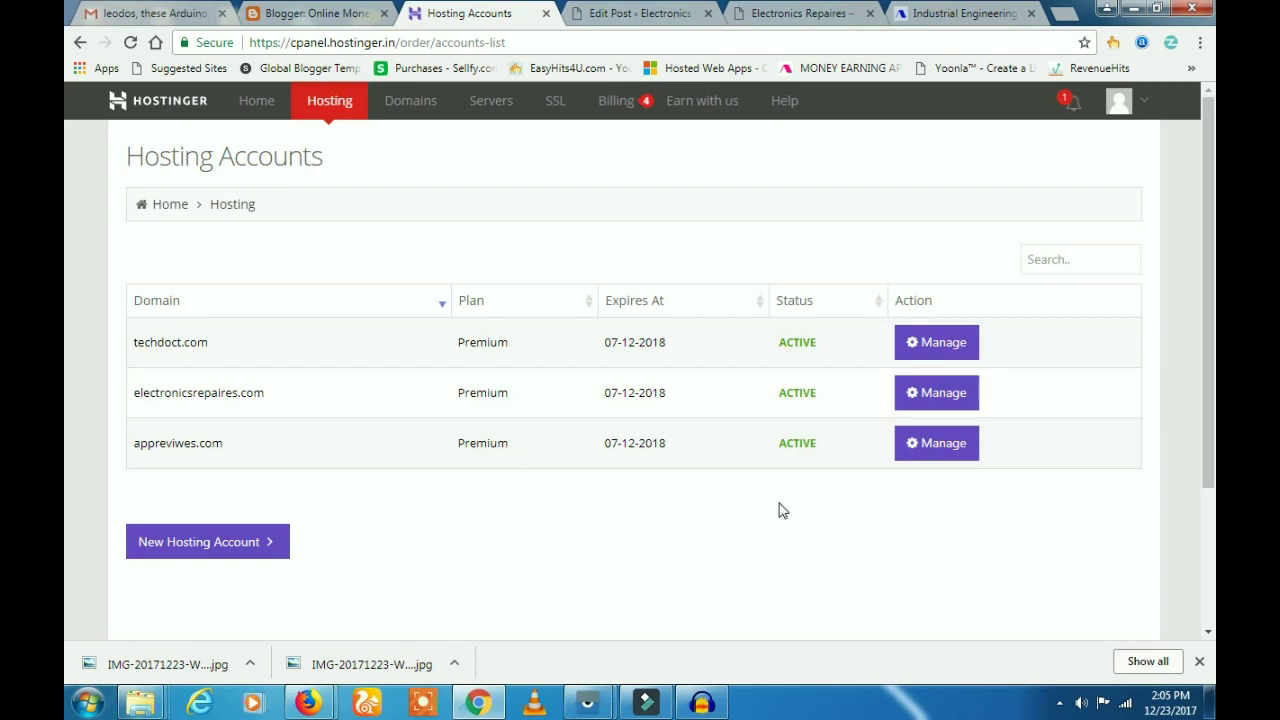
Compare the WordPress editor and homepage tabs, then return to the three active Premium hosting accounts
click(640, 13)
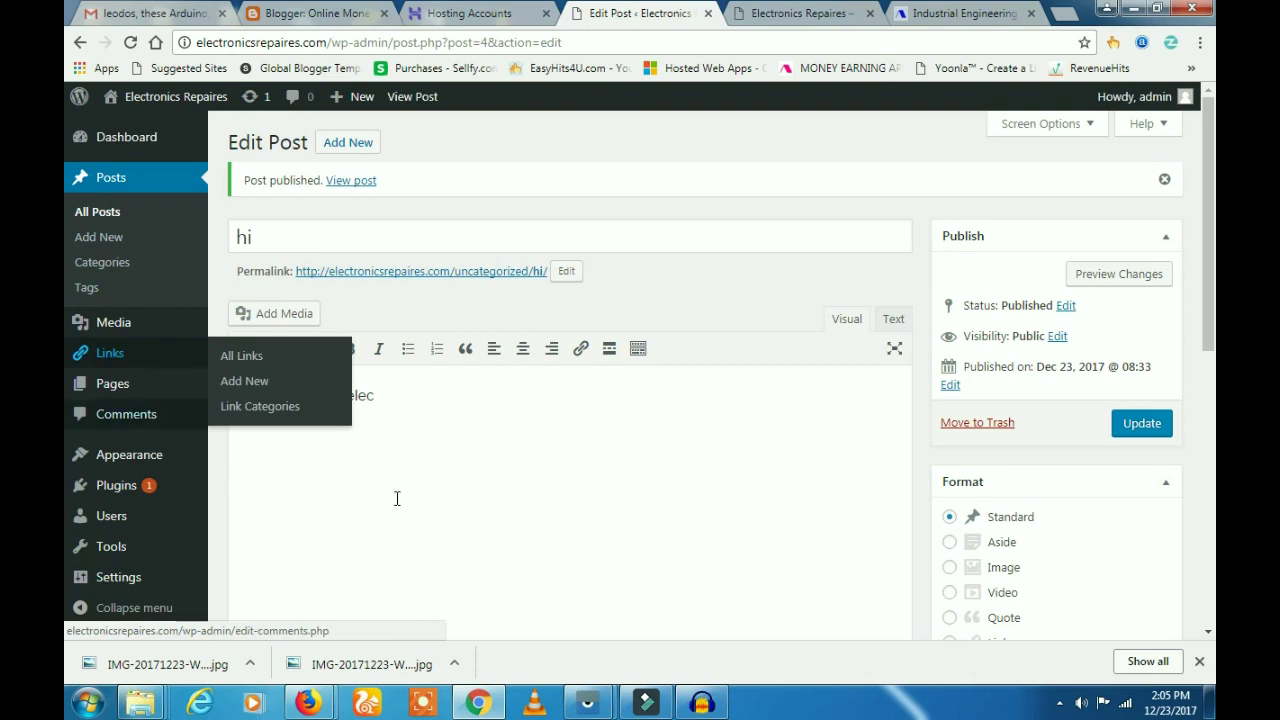
click(823, 13)
click(483, 15)
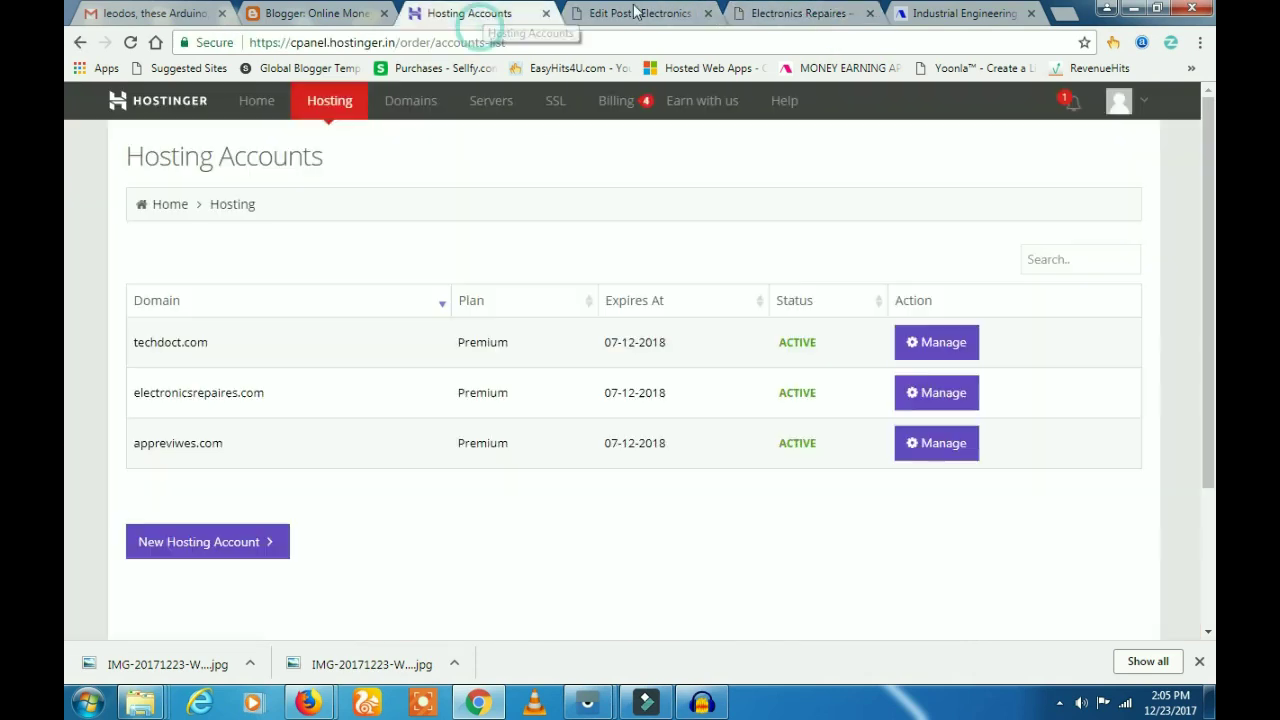
click(634, 12)
click(800, 14)
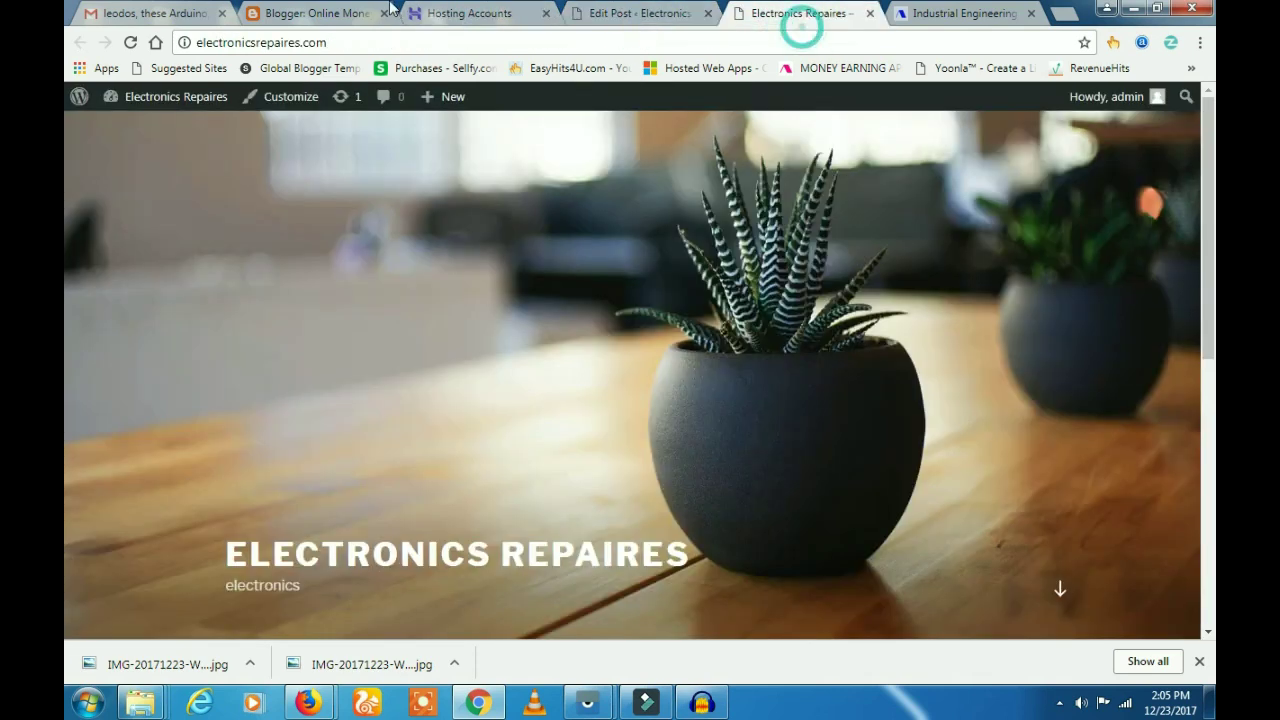
click(480, 14)
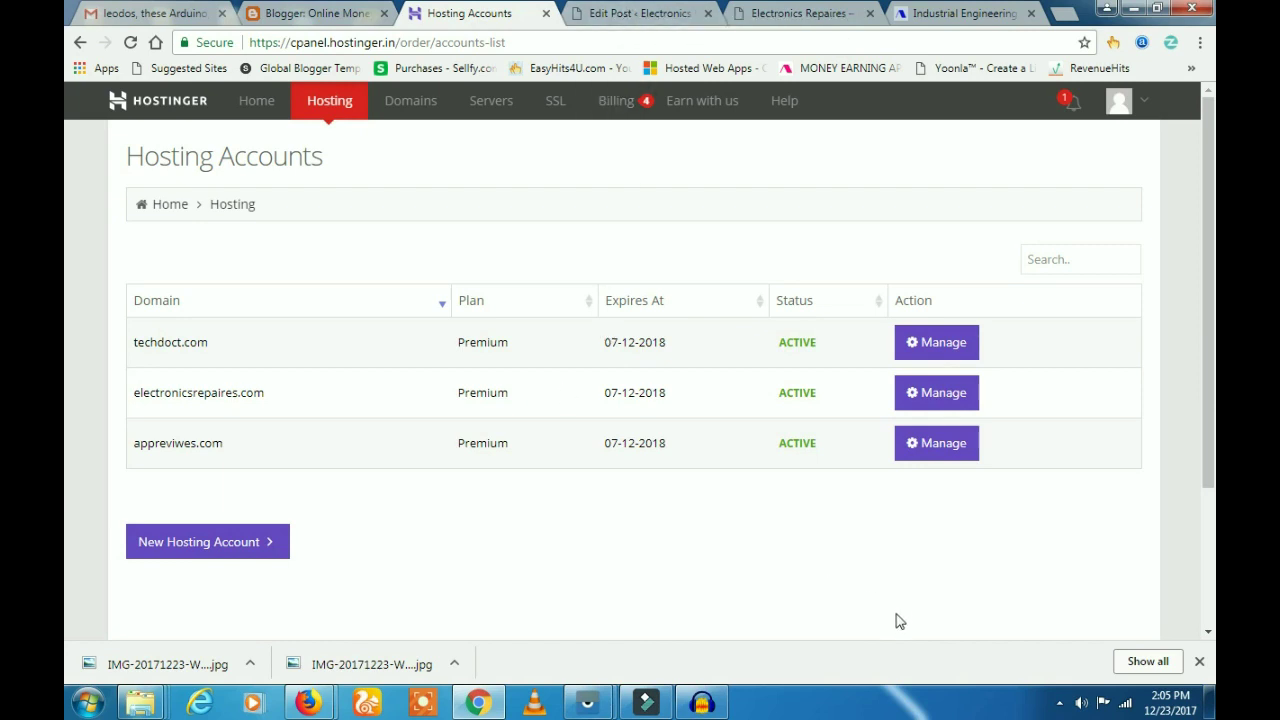
click(1060, 703)
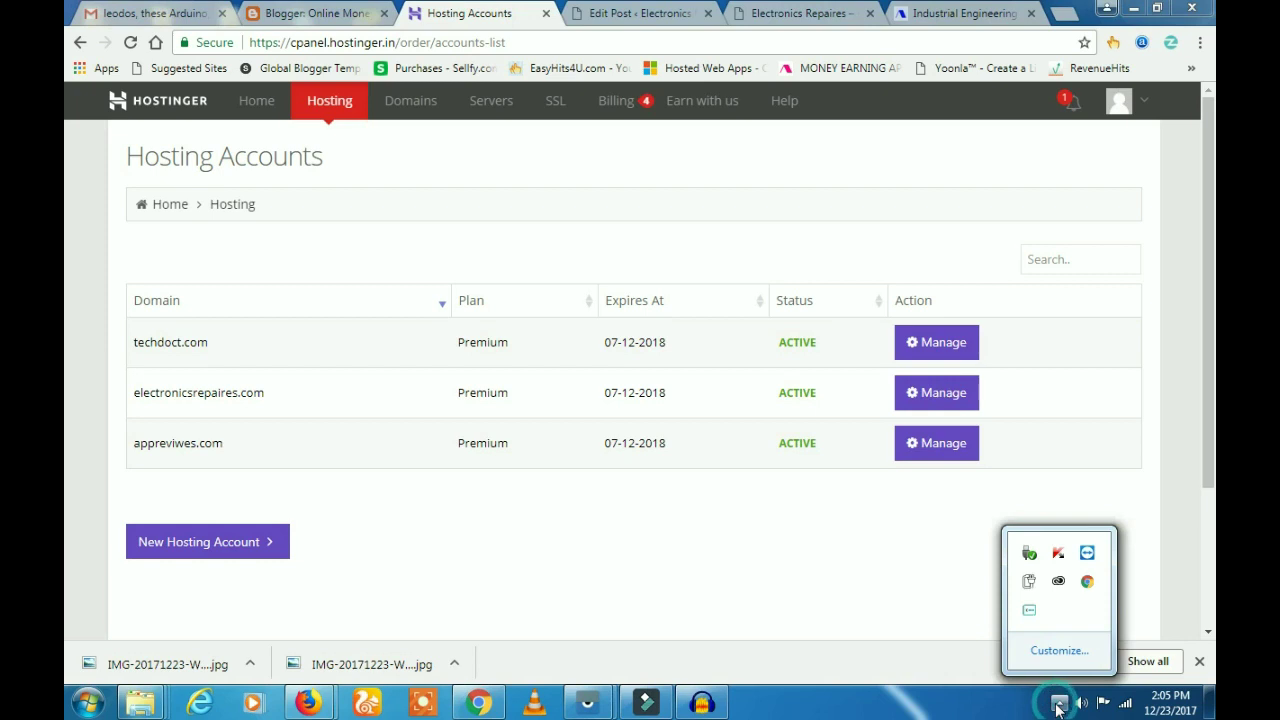
right_click(1031, 614)
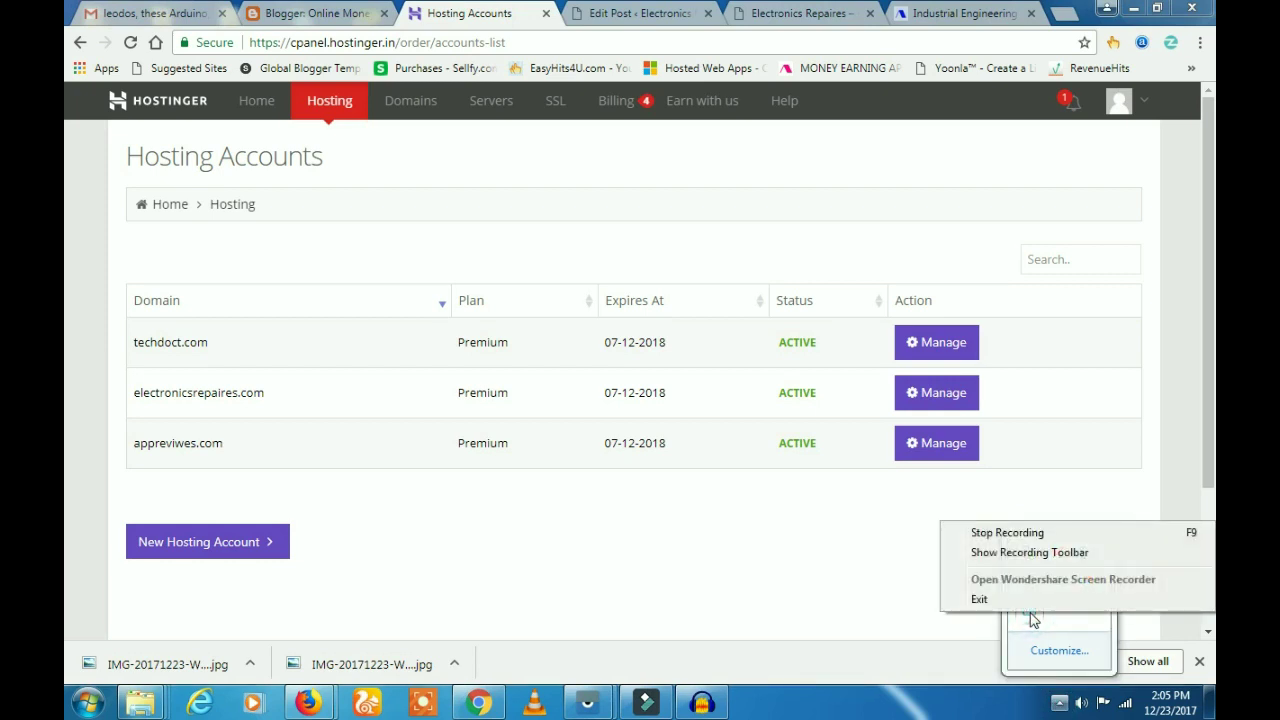